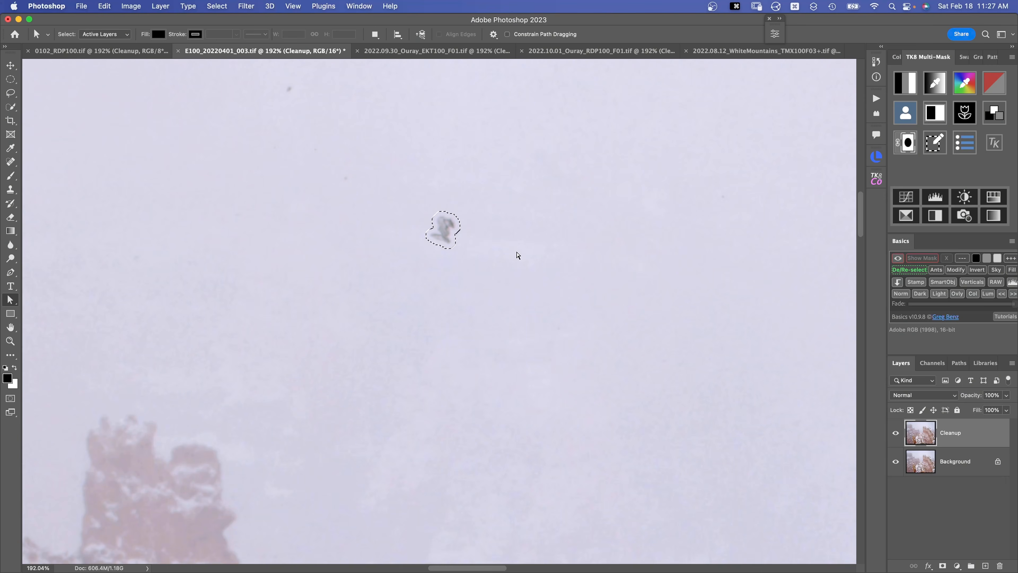
Fill the selected dust spot in the sky with Content-Aware at 100% opacity, and clear the selection
{"action": "key", "text": "shift+BackSpace"}
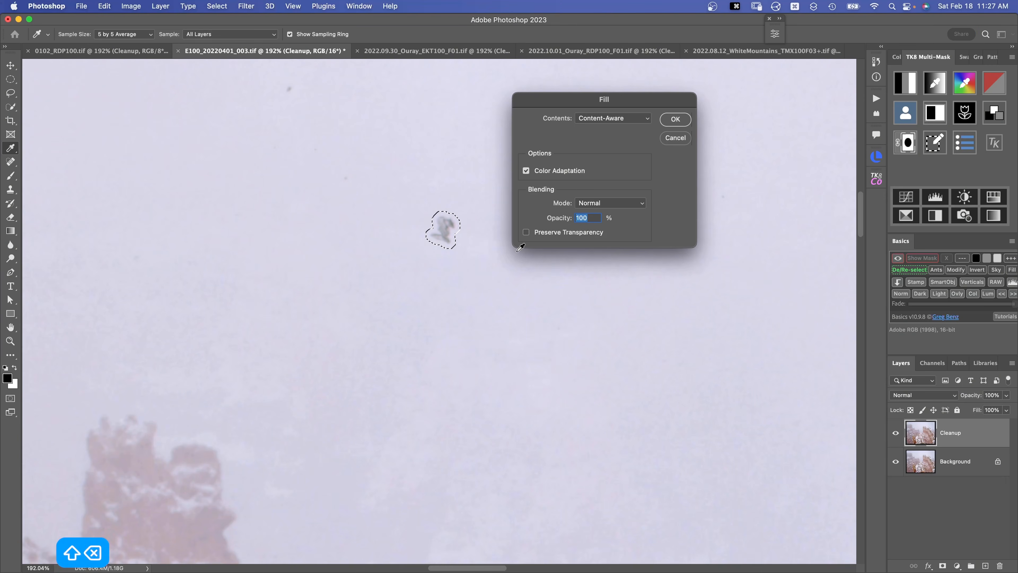
{"action": "key", "text": "Return"}
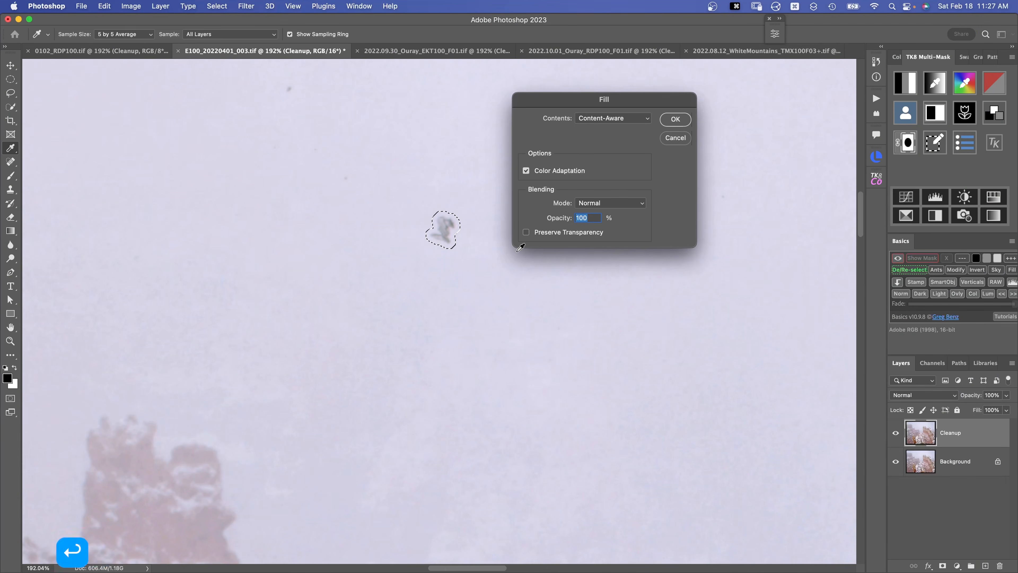
{"action": "key", "text": "super+d"}
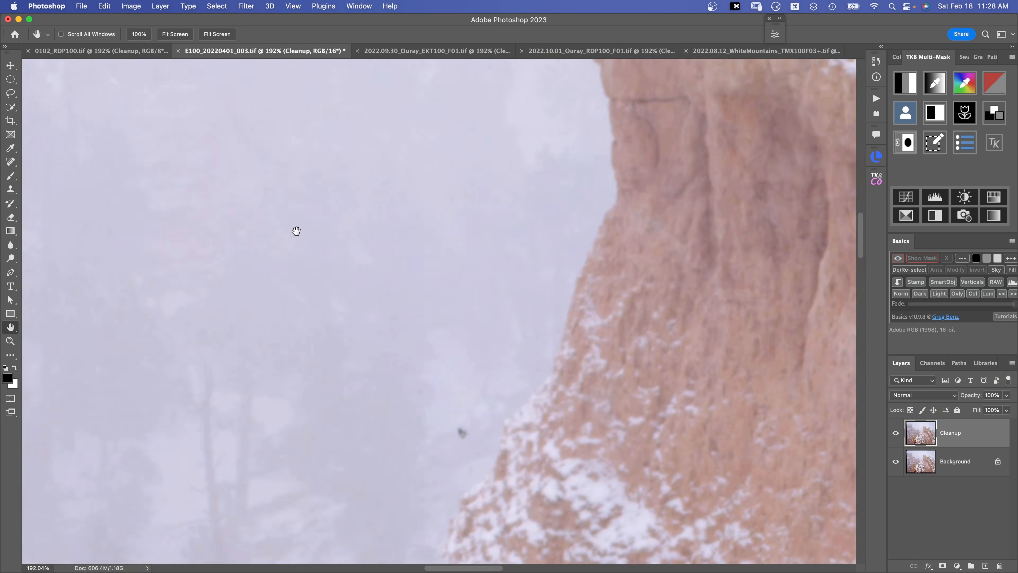
Lasso loosely around the dark dust spot in the fog beside the snowy rock slope
{"action": "left_click_drag", "start_coordinate": [395, 312], "coordinate": [390, 129]}
{"action": "key", "text": "l"}
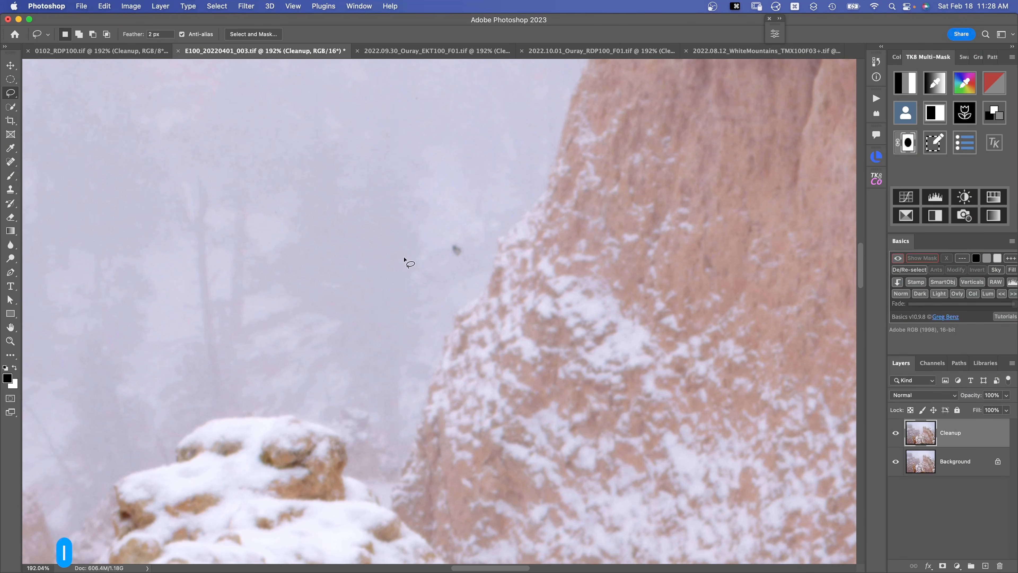
{"action": "mouse_move", "coordinate": [467, 276]}
{"action": "left_mouse_down"}
{"action": "mouse_move", "coordinate": [487, 219]}
{"action": "mouse_move", "coordinate": [455, 275]}
{"action": "left_mouse_up"}
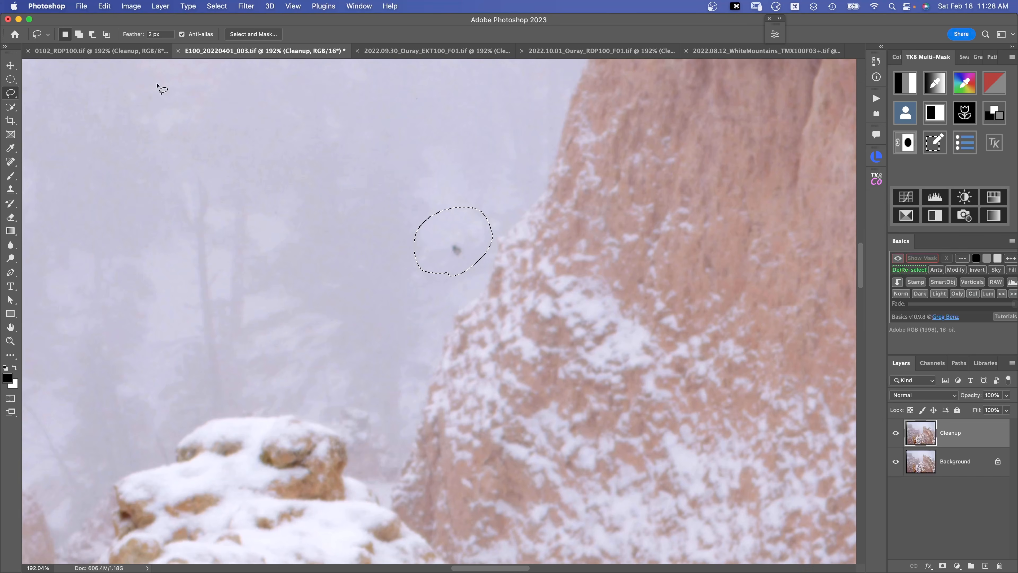
Narrow the lassoed area to the dust spot using Color Range on Shadows, with the range set to 164
{"action": "left_click", "coordinate": [217, 5]}
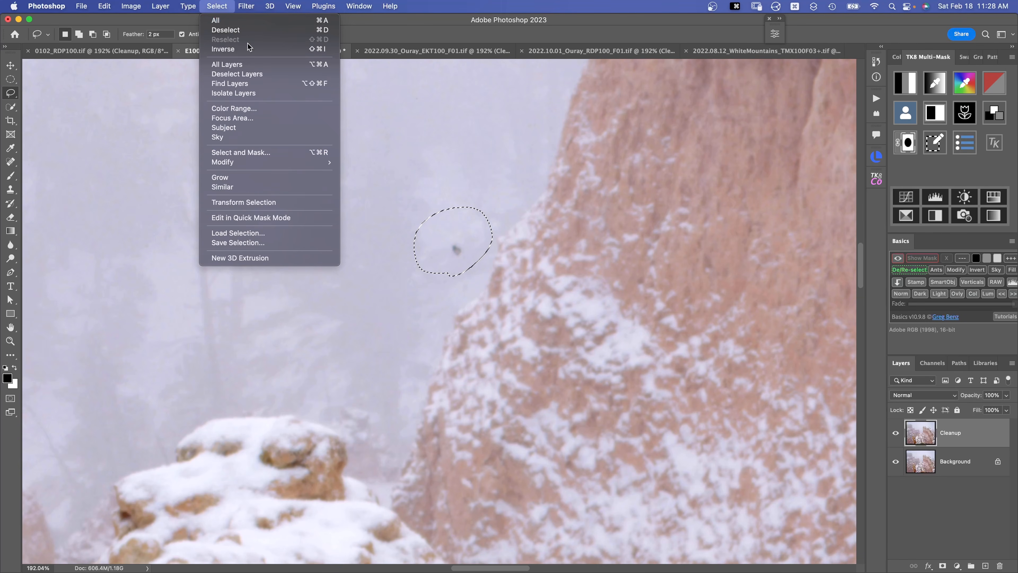
{"action": "left_click", "coordinate": [261, 109]}
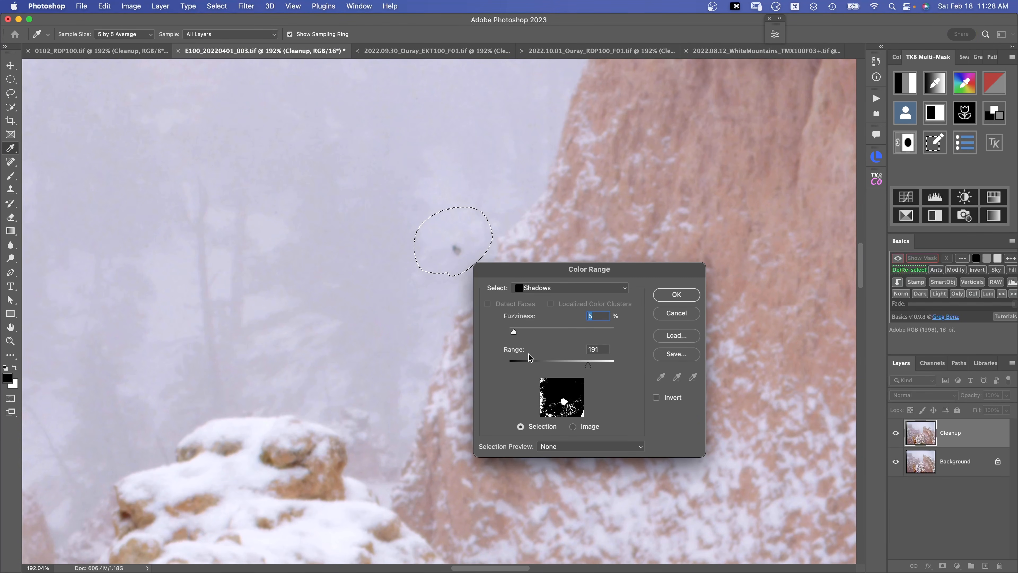
{"action": "left_click_drag", "start_coordinate": [588, 365], "coordinate": [578, 373]}
{"action": "left_click", "coordinate": [582, 367]}
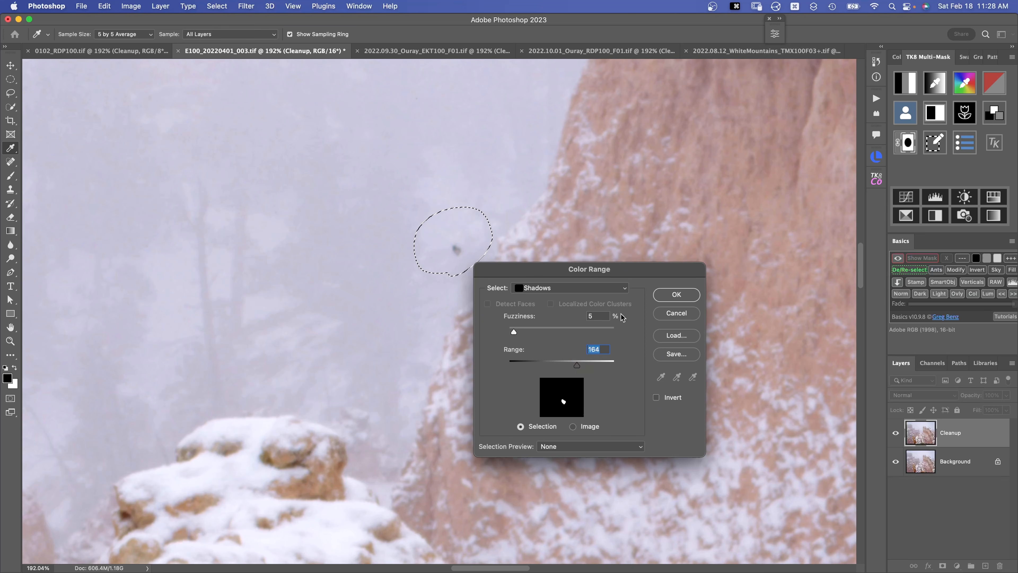
{"action": "left_click", "coordinate": [675, 295]}
Expand the dust spot selection, fill it with Content-Aware at 100% opacity and deselect
{"action": "left_click", "coordinate": [217, 6]}
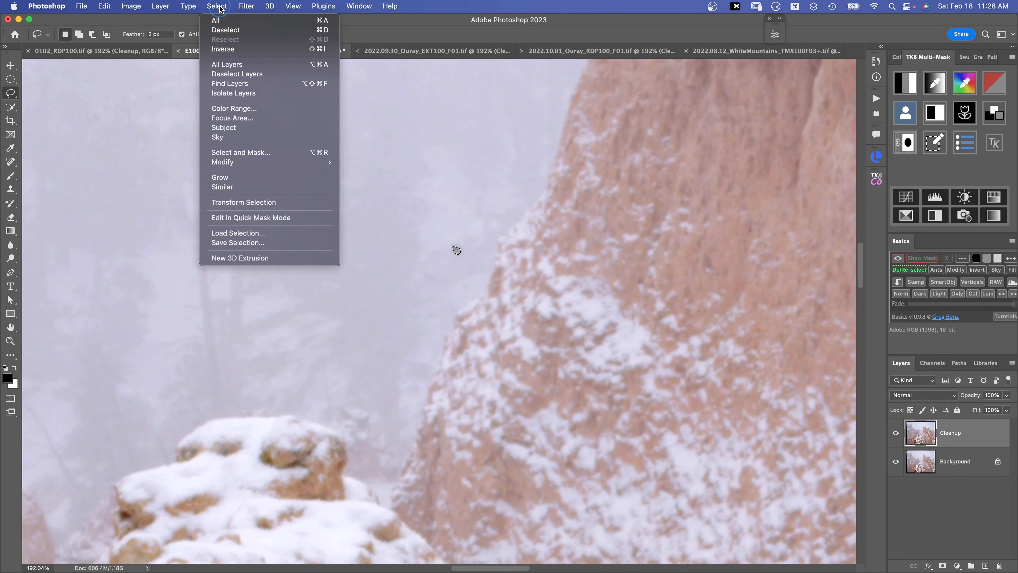
{"action": "mouse_move", "coordinate": [329, 166]}
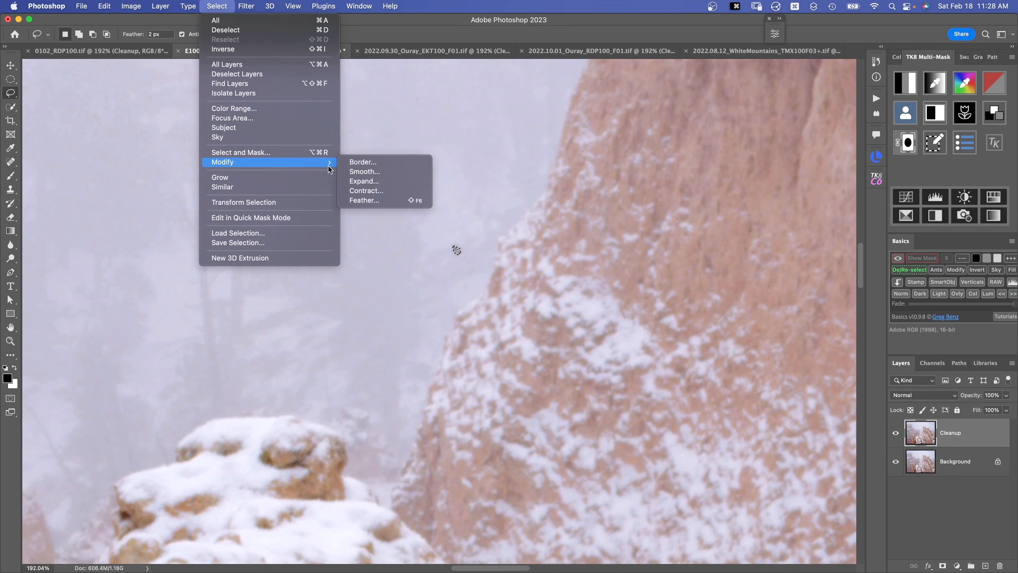
{"action": "left_click", "coordinate": [365, 182]}
{"action": "left_click", "coordinate": [488, 212]}
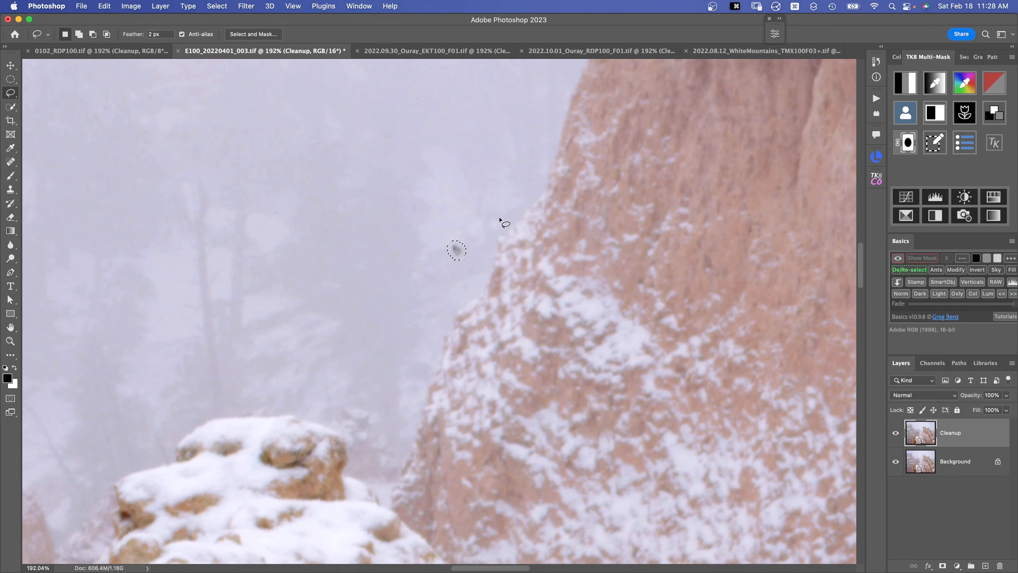
{"action": "key", "text": "shift+BackSpace"}
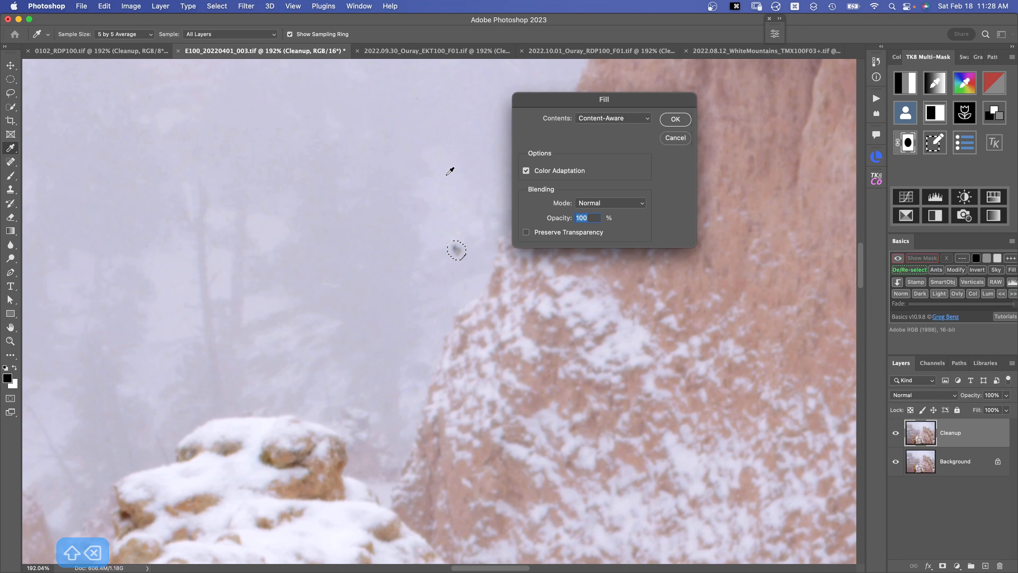
{"action": "key", "text": "Return"}
{"action": "key", "text": "super+d"}
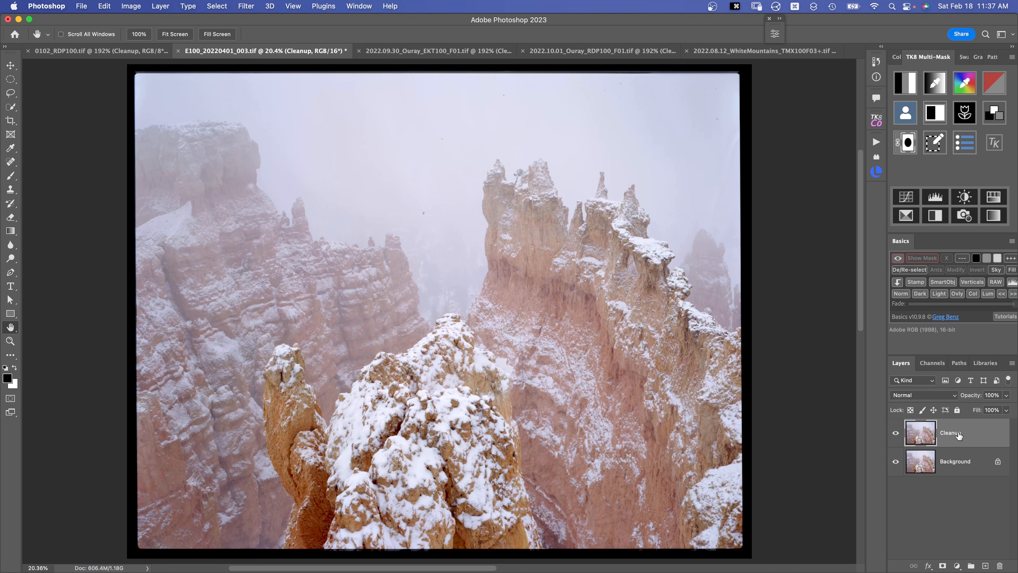
Delete the Cleanup layer and copy the Background to a new layer named Cleanup
{"action": "left_click_drag", "start_coordinate": [953, 434], "coordinate": [1000, 565]}
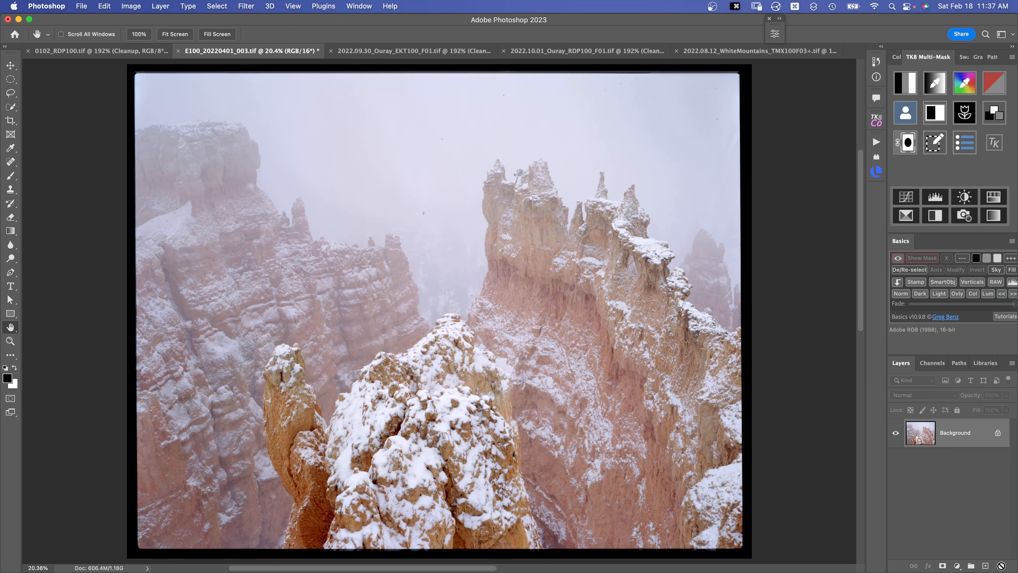
{"action": "key", "text": "alt+super+j"}
{"action": "type", "text": "Cleanup"}
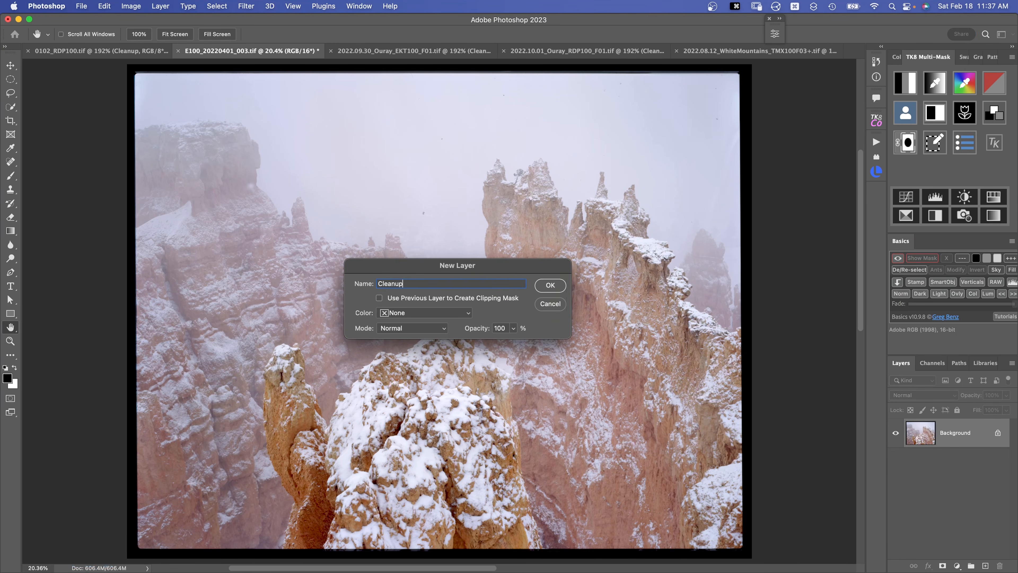
{"action": "key", "text": "Return"}
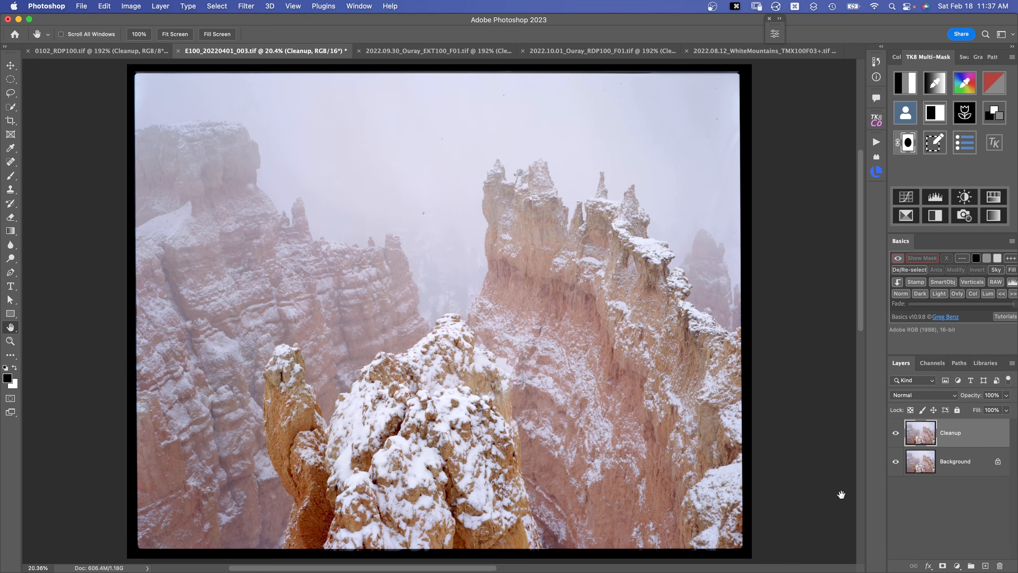
Lasso loosely around the large dark dust spot in the sky between the rock formations
{"action": "key", "text": "z"}
{"action": "key", "text": "super+1"}
{"action": "scroll", "coordinate": [509, 268], "scroll_direction": "up", "scroll_amount": 3}
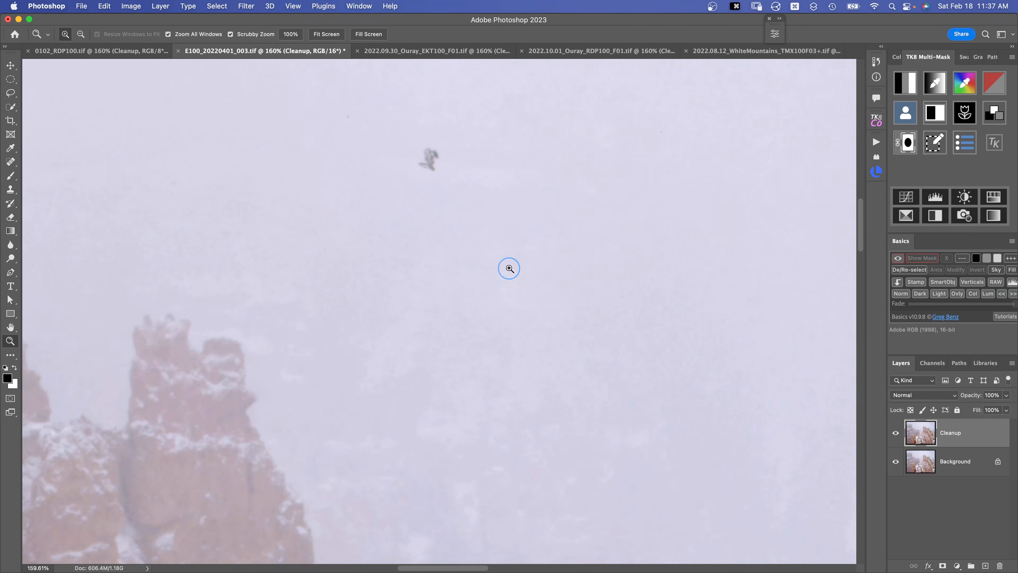
{"action": "key", "text": "l"}
{"action": "left_click_drag", "start_coordinate": [423, 249], "coordinate": [424, 252]}
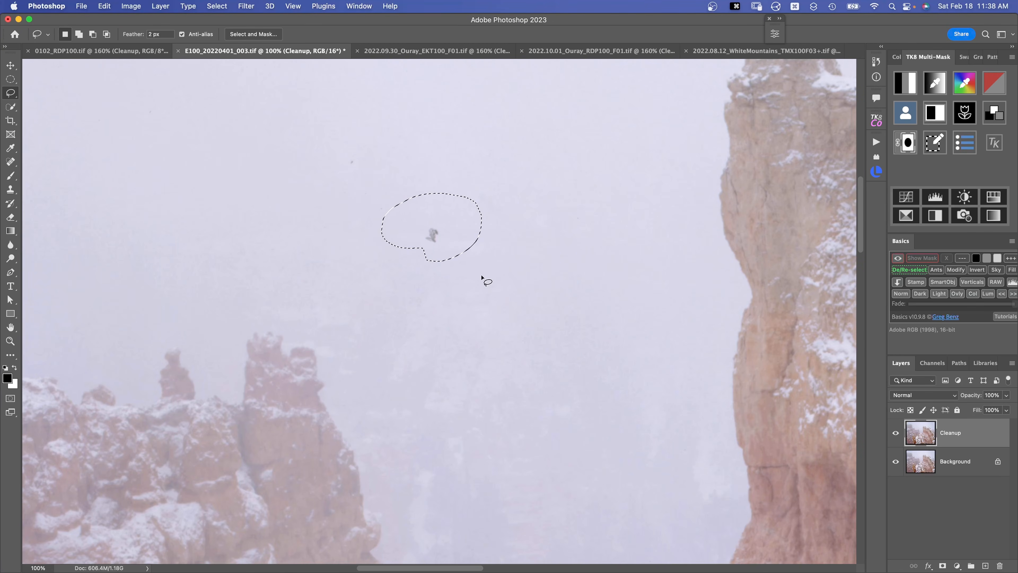
Create a new action set named Dust Busters
{"action": "left_click", "coordinate": [358, 6]}
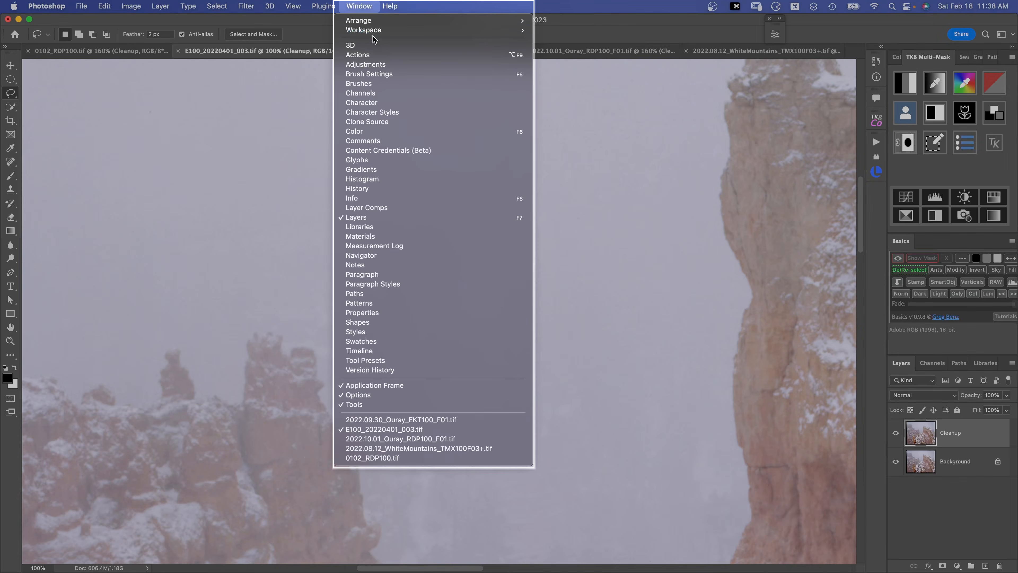
{"action": "left_click", "coordinate": [361, 53]}
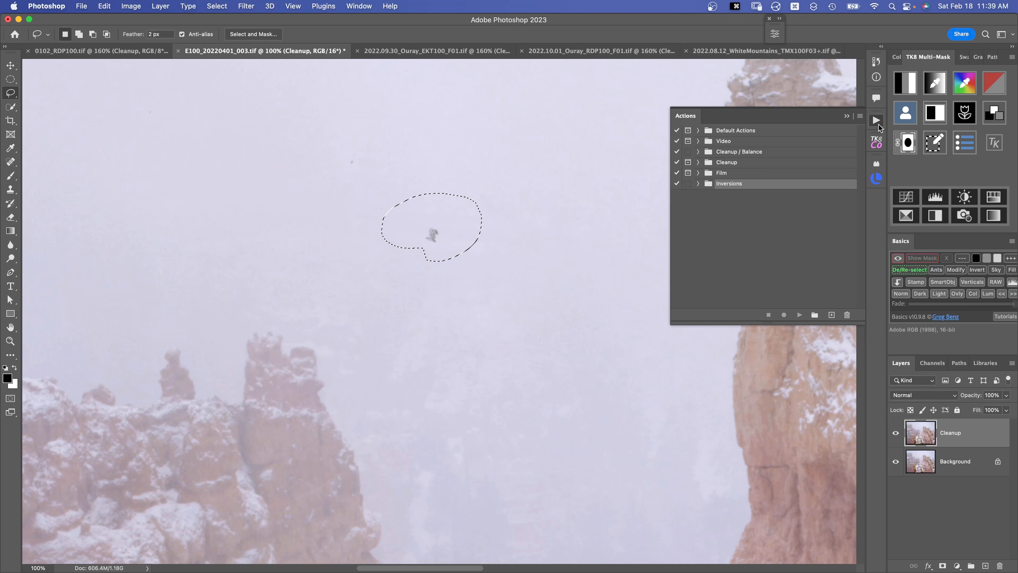
{"action": "left_click", "coordinate": [749, 135]}
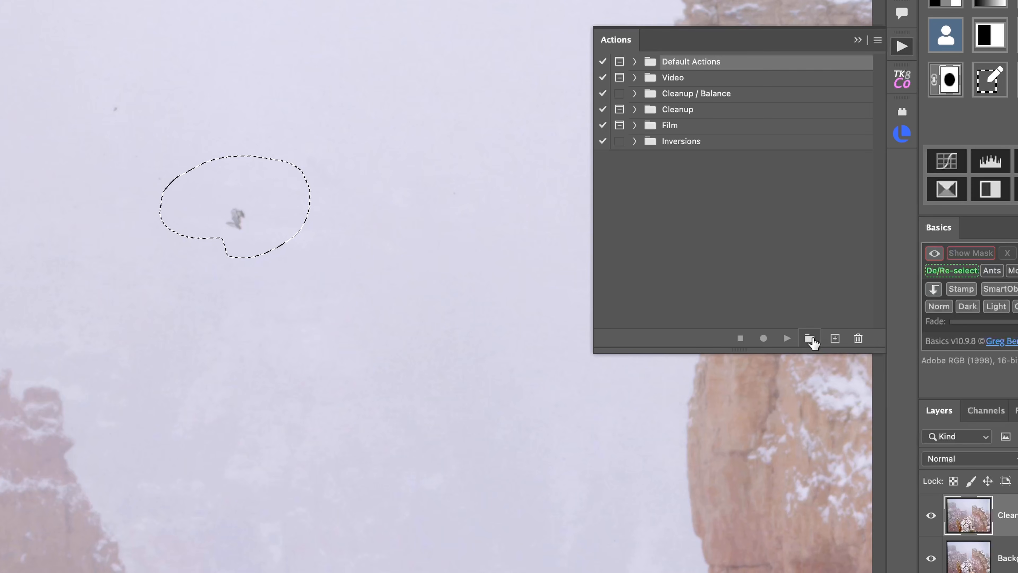
{"action": "left_click", "coordinate": [810, 339]}
{"action": "type", "text": "Dust Busters"}
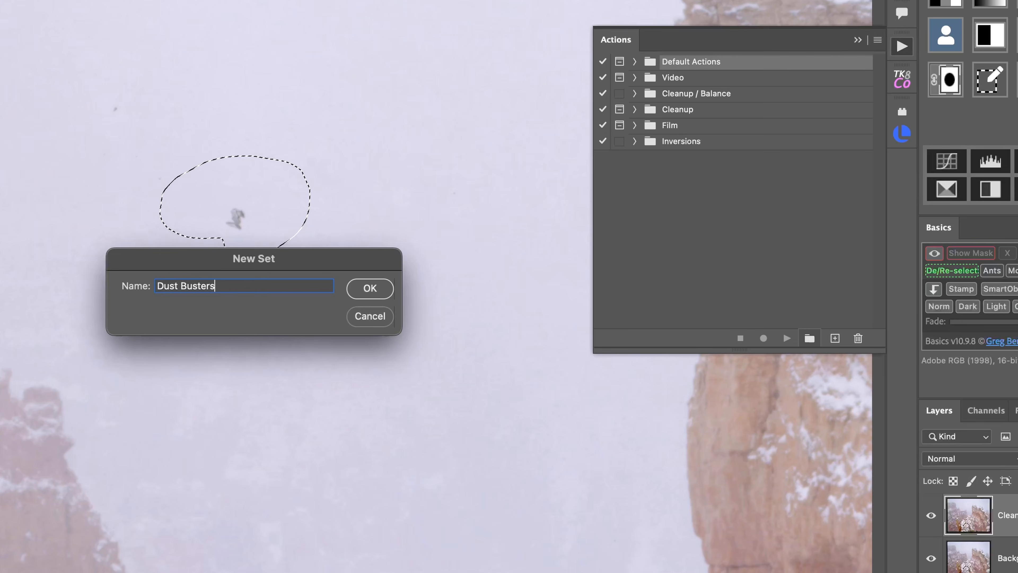
{"action": "key", "text": "Return"}
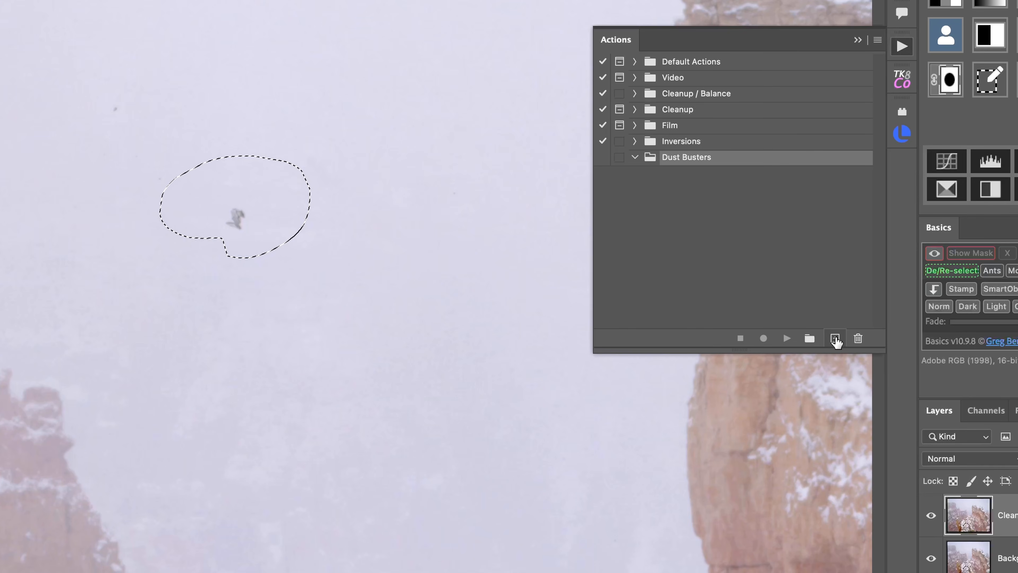
Create an action named Remove Black Dust in the Dust Busters set and start recording it
{"action": "left_click", "coordinate": [836, 339]}
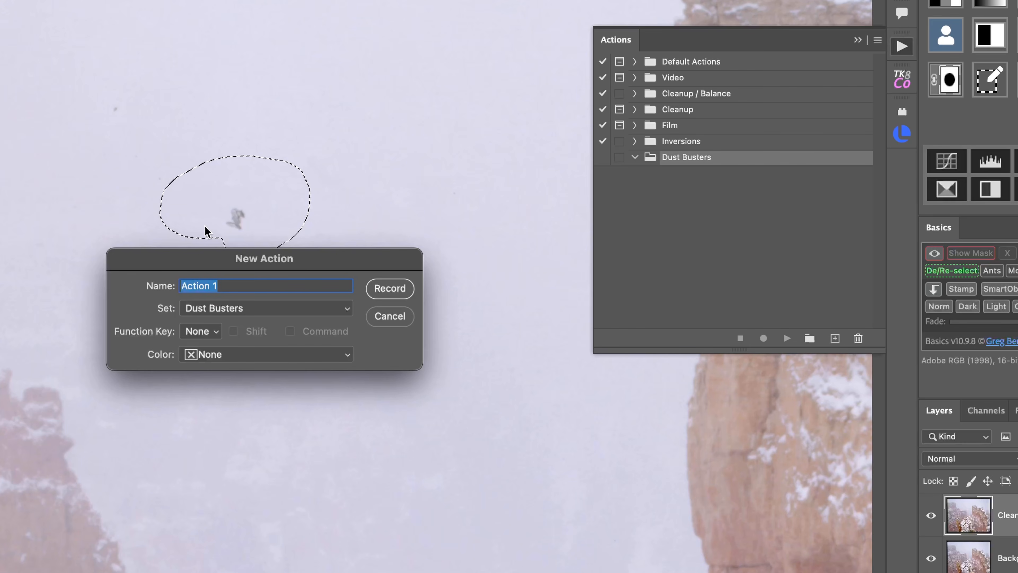
{"action": "type", "text": "Remove Black Dust"}
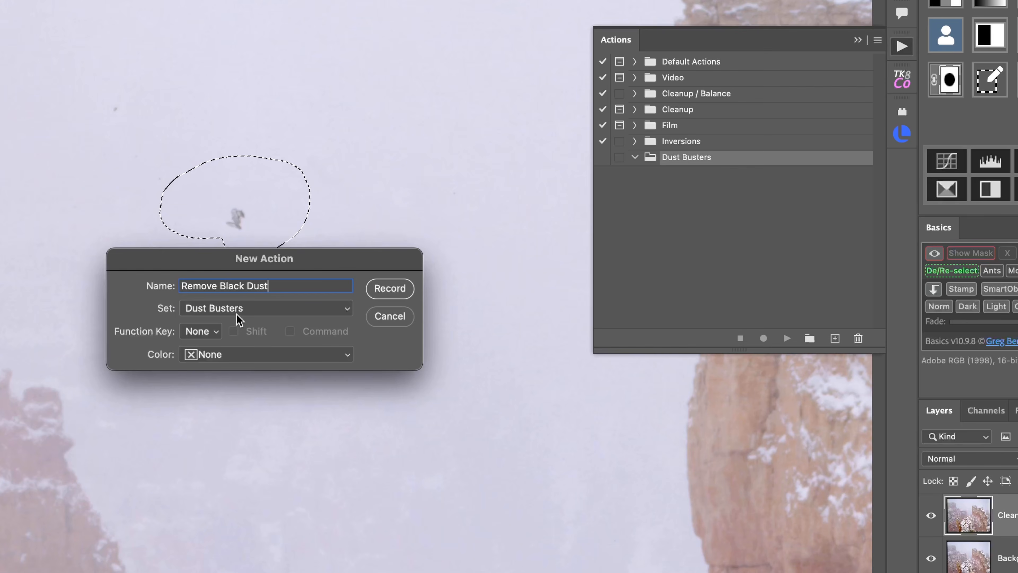
{"action": "left_click", "coordinate": [386, 296]}
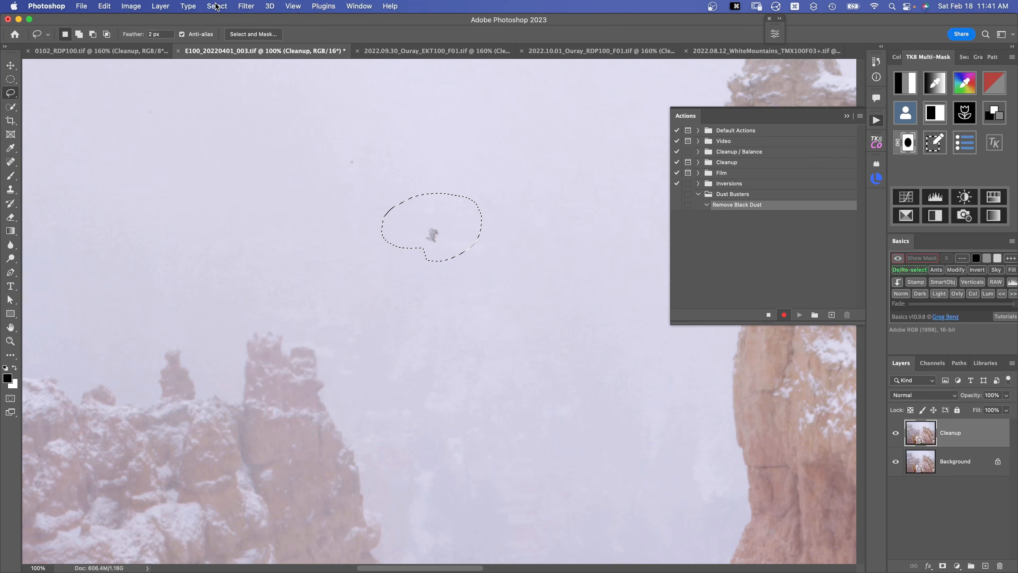
Record a Color Range selection of Shadows with the range at 191, and expand the resulting dust spot selection
{"action": "left_click", "coordinate": [217, 6]}
{"action": "left_click", "coordinate": [245, 108]}
{"action": "left_click_drag", "start_coordinate": [577, 365], "coordinate": [588, 369]}
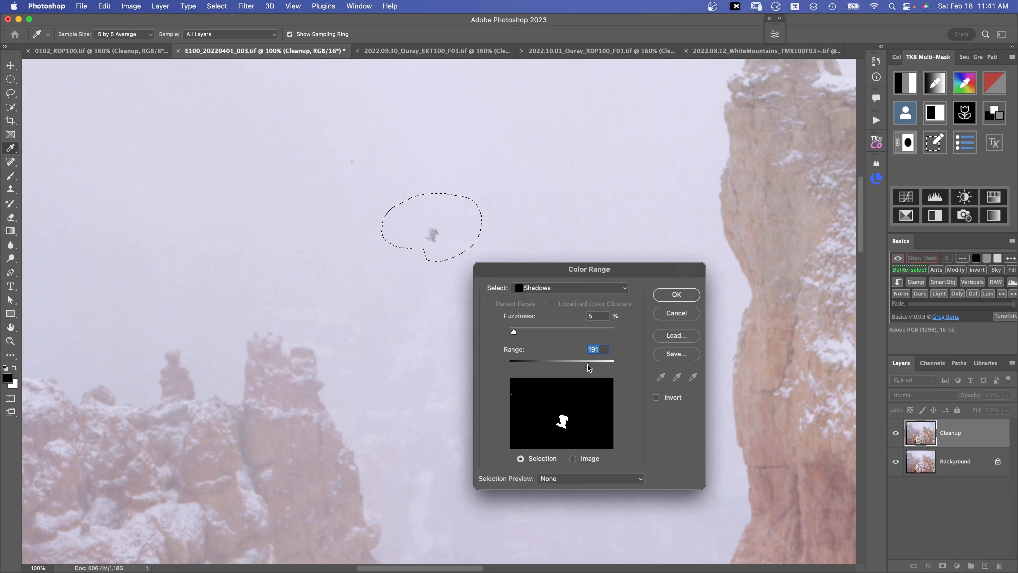
{"action": "left_click", "coordinate": [681, 295]}
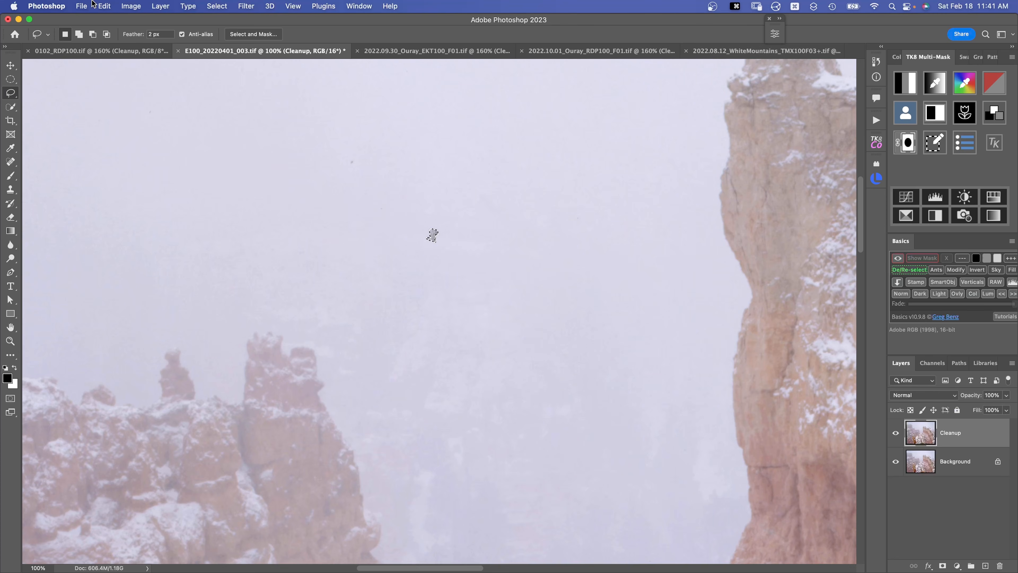
{"action": "left_click", "coordinate": [217, 6]}
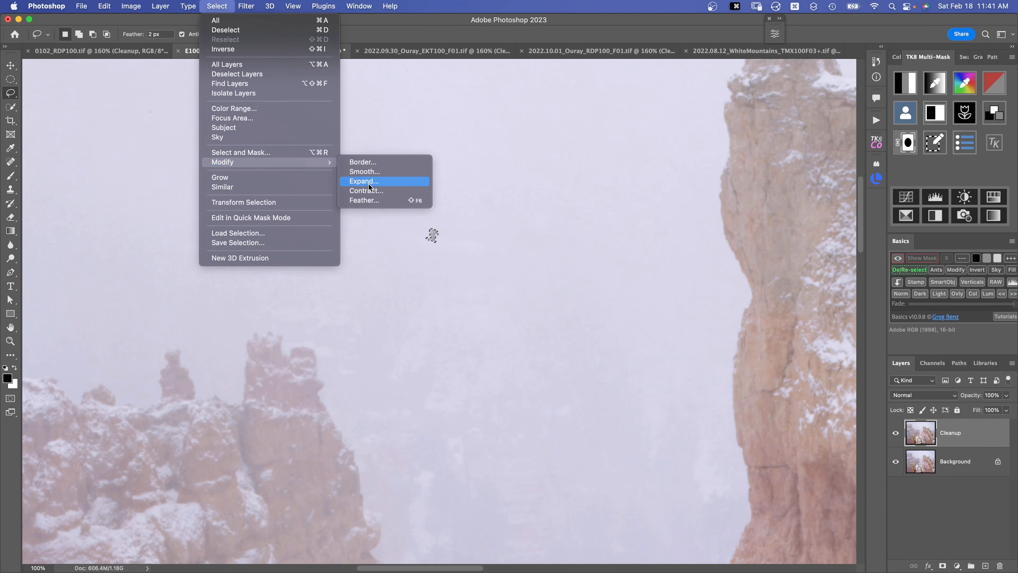
{"action": "left_click", "coordinate": [369, 187]}
{"action": "left_click", "coordinate": [496, 214]}
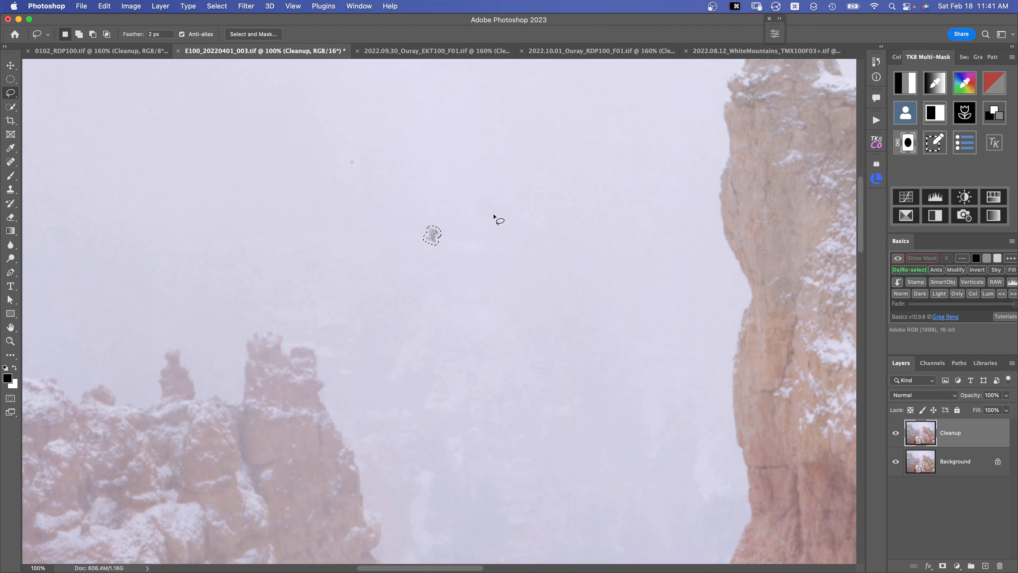
Record a Content-Aware fill of the dust spot at 100% opacity followed by a deselect, completing the action
{"action": "key", "text": "shift+BackSpace"}
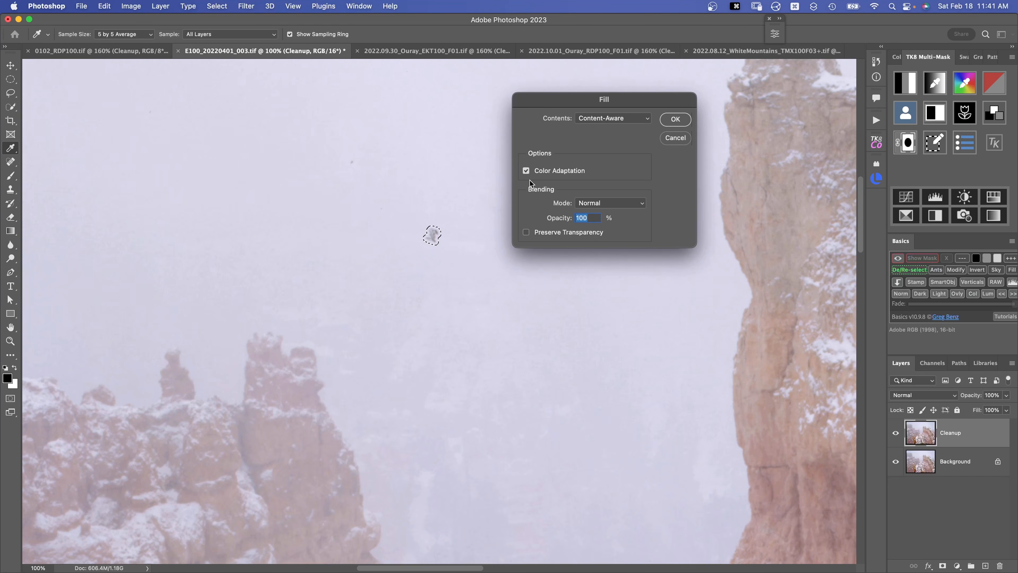
{"action": "key", "text": "Return"}
{"action": "key", "text": "super+d"}
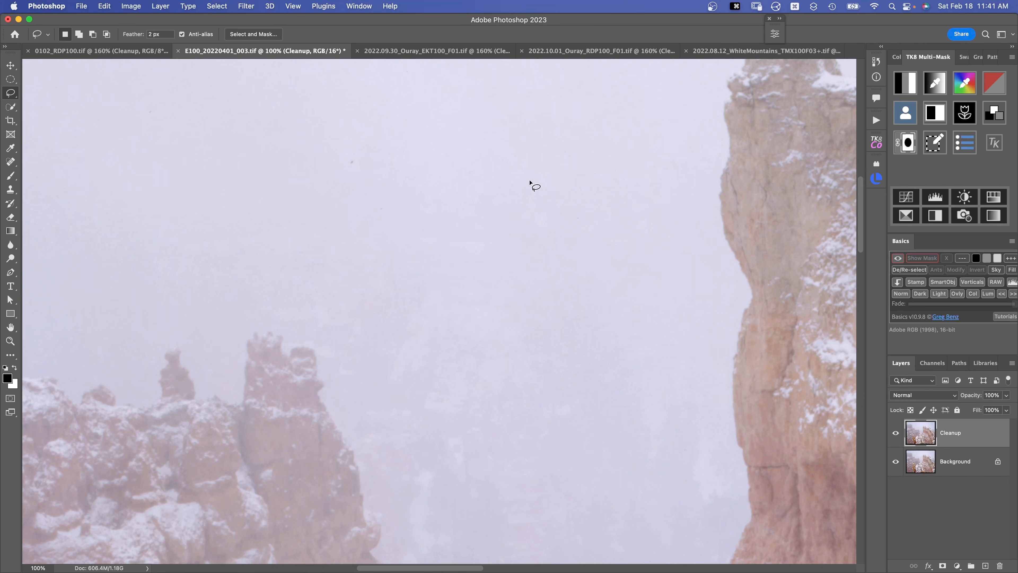
{"action": "left_click", "coordinate": [877, 120]}
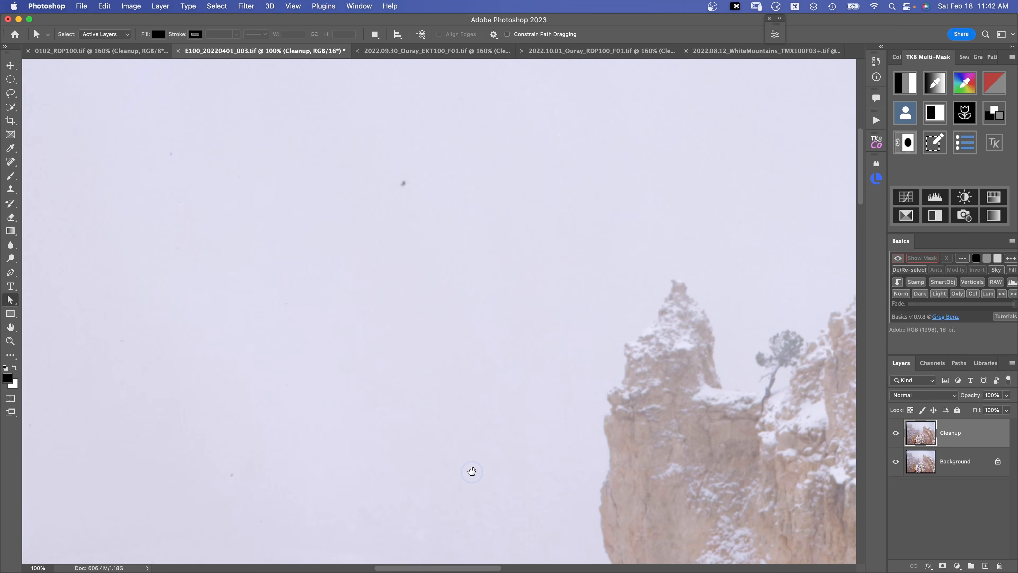
Lasso the dark dust spot in the sky beside the rock pinnacle and run the Remove Black Dust action on it
{"action": "left_click_drag", "start_coordinate": [524, 367], "coordinate": [534, 312]}
{"action": "key", "text": "l"}
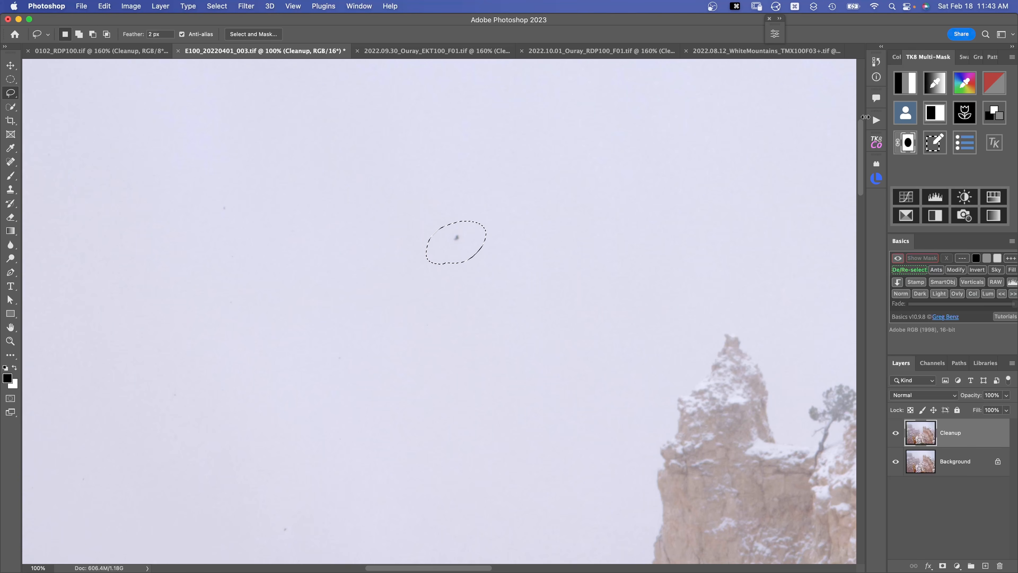
{"action": "left_click", "coordinate": [875, 120]}
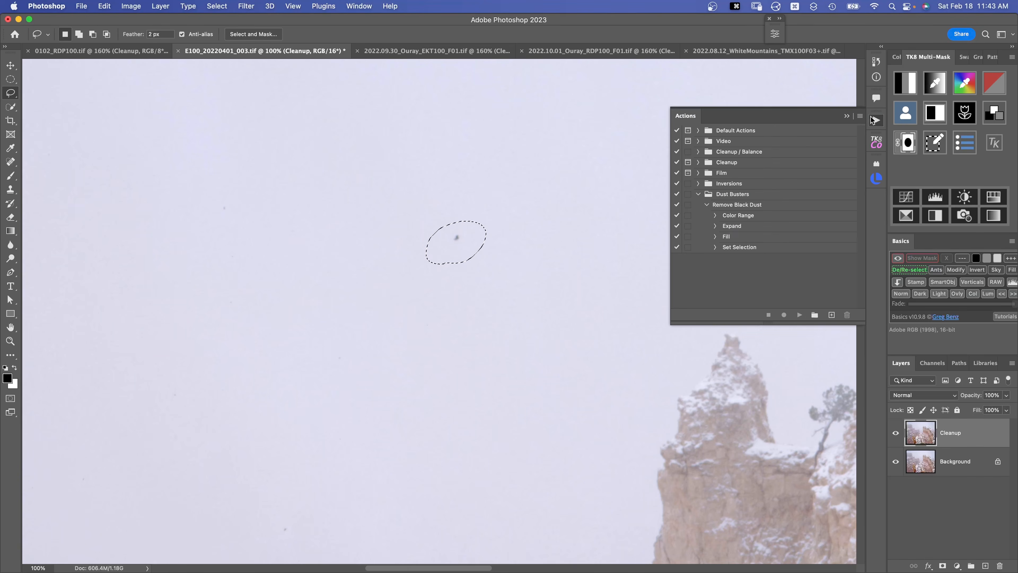
{"action": "left_click", "coordinate": [757, 204]}
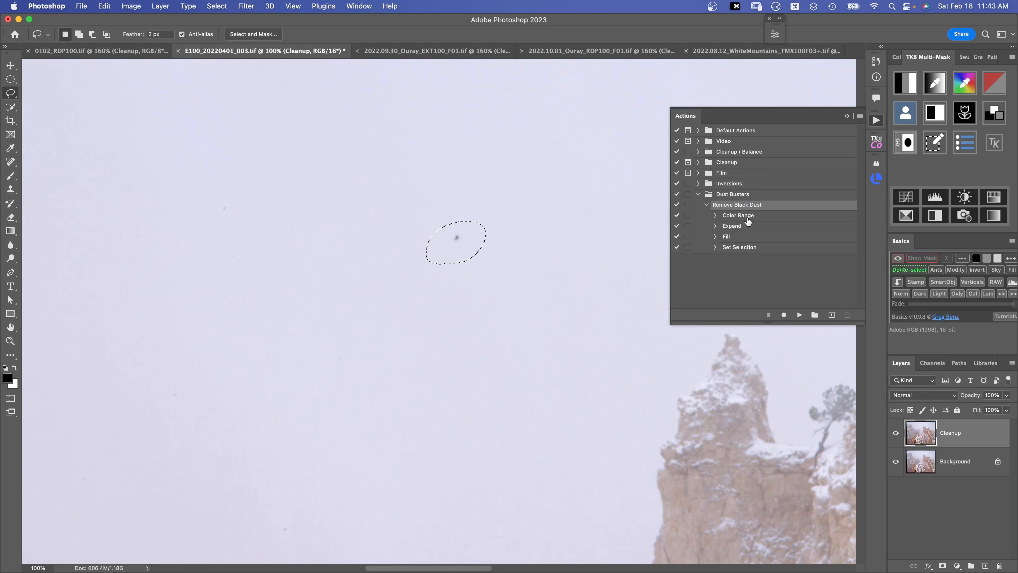
{"action": "left_click", "coordinate": [707, 205]}
{"action": "left_click", "coordinate": [801, 315]}
Lasso the dust spot high in the sky above the two pinnacles and remove it with the Remove Black Dust action
{"action": "key", "text": "a"}
{"action": "mouse_move", "coordinate": [494, 197]}
{"action": "left_mouse_down"}
{"action": "mouse_move", "coordinate": [564, 227]}
{"action": "mouse_move", "coordinate": [539, 166]}
{"action": "mouse_move", "coordinate": [600, 97]}
{"action": "left_mouse_up"}
{"action": "key", "text": "l"}
{"action": "mouse_move", "coordinate": [507, 146]}
{"action": "left_mouse_down"}
{"action": "mouse_move", "coordinate": [461, 121]}
{"action": "mouse_move", "coordinate": [501, 133]}
{"action": "left_mouse_up"}
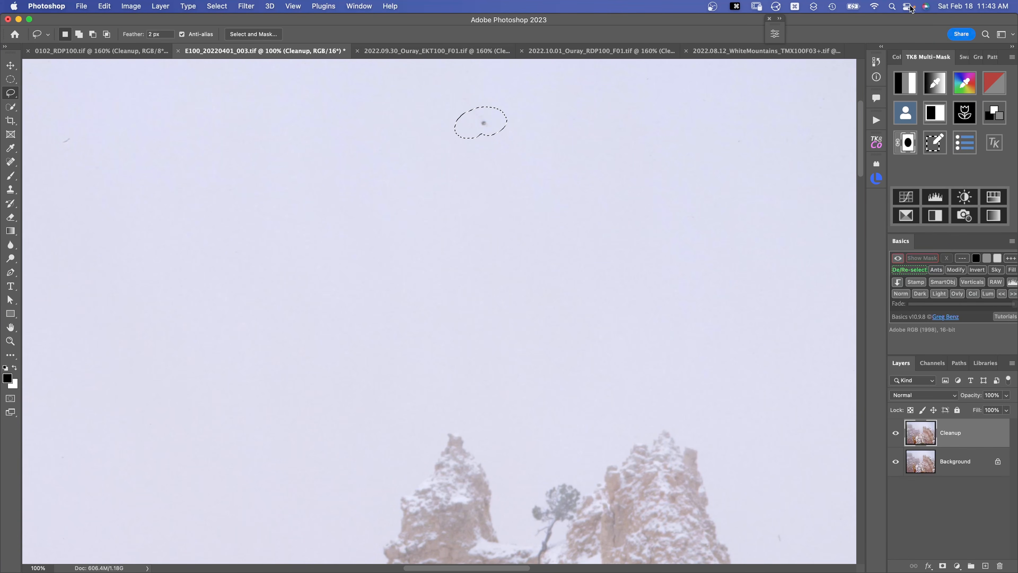
{"action": "left_click", "coordinate": [876, 120]}
{"action": "left_click", "coordinate": [799, 316]}
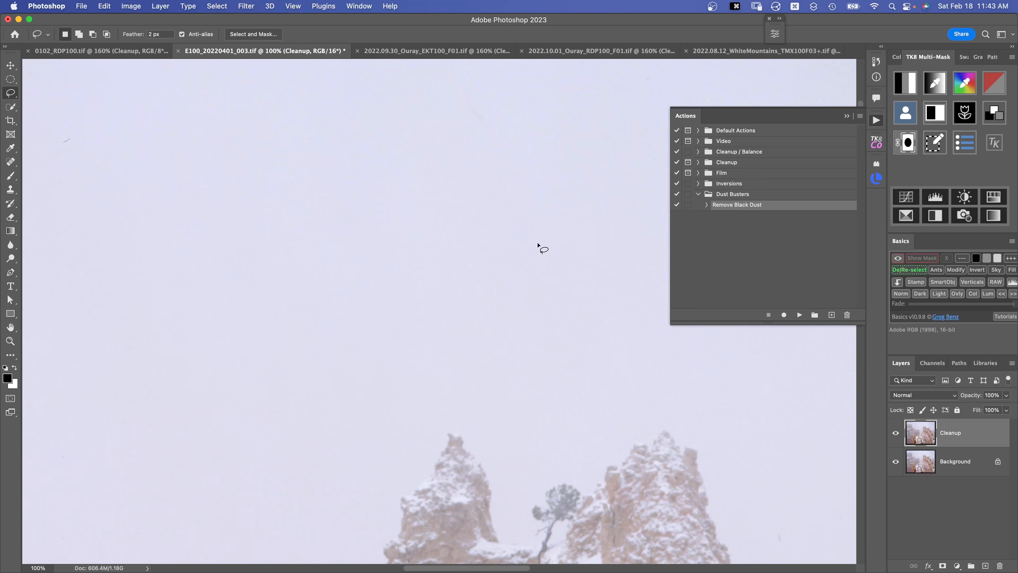
Lasso the dark speck just below the film frame's upper border and run Remove Black Dust on it
{"action": "left_click_drag", "start_coordinate": [539, 245], "coordinate": [163, 218]}
{"action": "left_click_drag", "start_coordinate": [533, 76], "coordinate": [532, 189]}
{"action": "mouse_move", "coordinate": [446, 164]}
{"action": "left_mouse_down"}
{"action": "mouse_move", "coordinate": [466, 159]}
{"action": "mouse_move", "coordinate": [441, 163]}
{"action": "left_mouse_up"}
{"action": "left_click", "coordinate": [876, 120]}
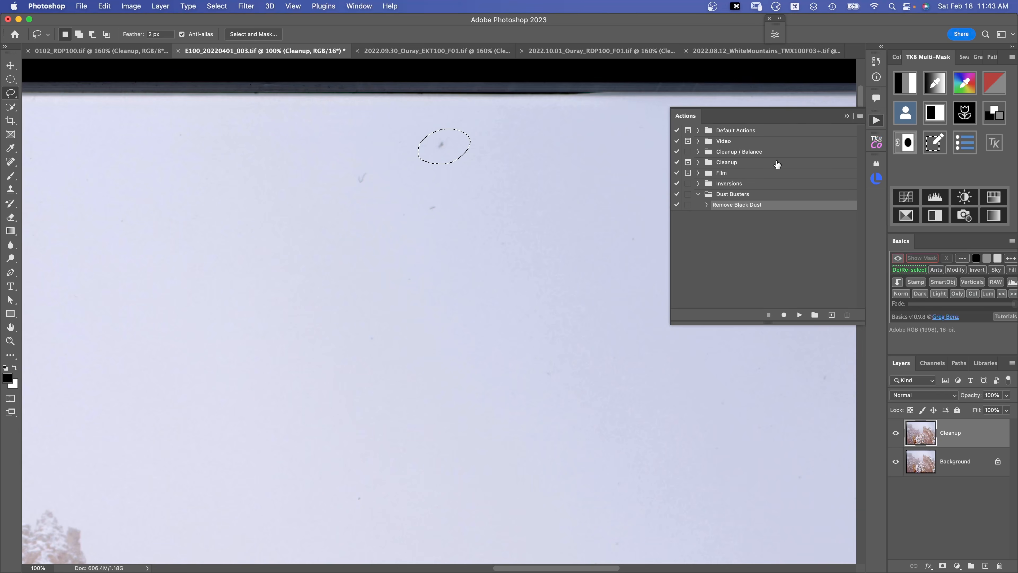
{"action": "left_click", "coordinate": [799, 315]}
Try to remove the faint curved dust mark above the snowy cliff by lassoing it and running Remove Black Dust
{"action": "left_click_drag", "start_coordinate": [588, 301], "coordinate": [623, 266]}
{"action": "left_click_drag", "start_coordinate": [494, 178], "coordinate": [491, 179]}
{"action": "mouse_move", "coordinate": [298, 290]}
{"action": "left_mouse_down"}
{"action": "mouse_move", "coordinate": [277, 303]}
{"action": "mouse_move", "coordinate": [309, 319]}
{"action": "left_mouse_up"}
{"action": "left_click", "coordinate": [877, 120]}
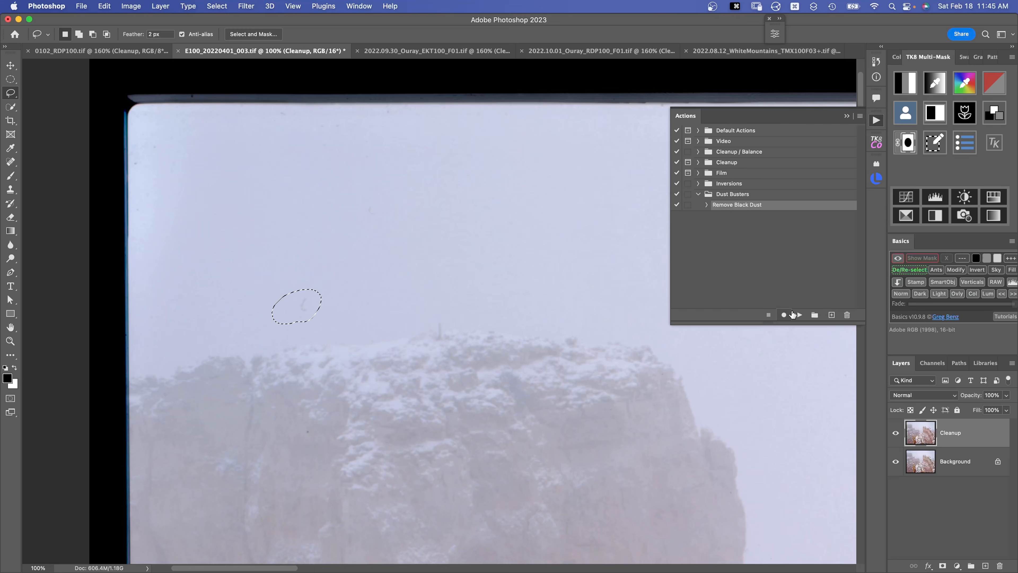
{"action": "left_click", "coordinate": [799, 315]}
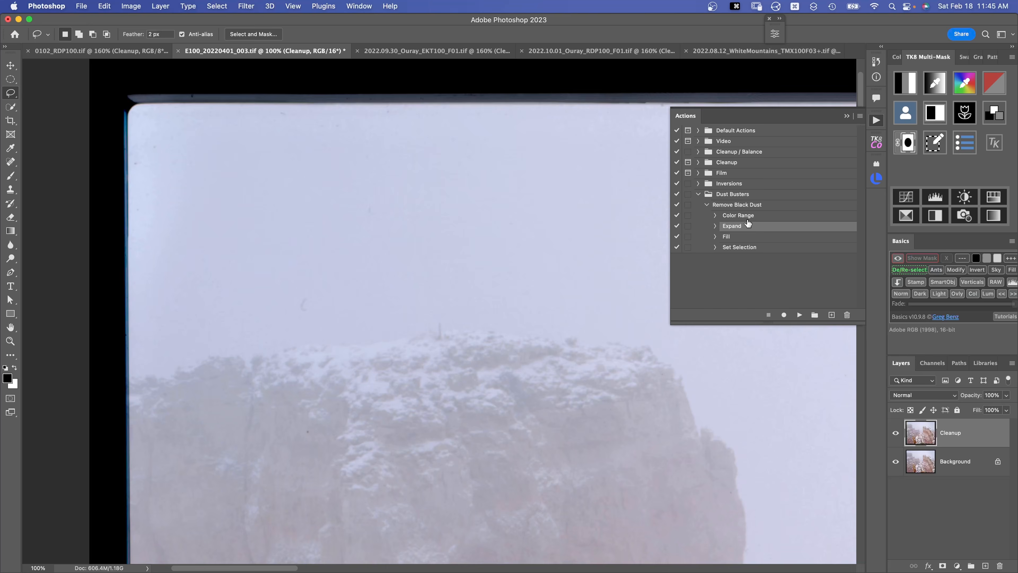
Adjust the range in the action's recorded Color Range command and make that command show its dialog during playback
{"action": "double_click", "coordinate": [745, 215]}
{"action": "left_click_drag", "start_coordinate": [549, 366], "coordinate": [571, 361]}
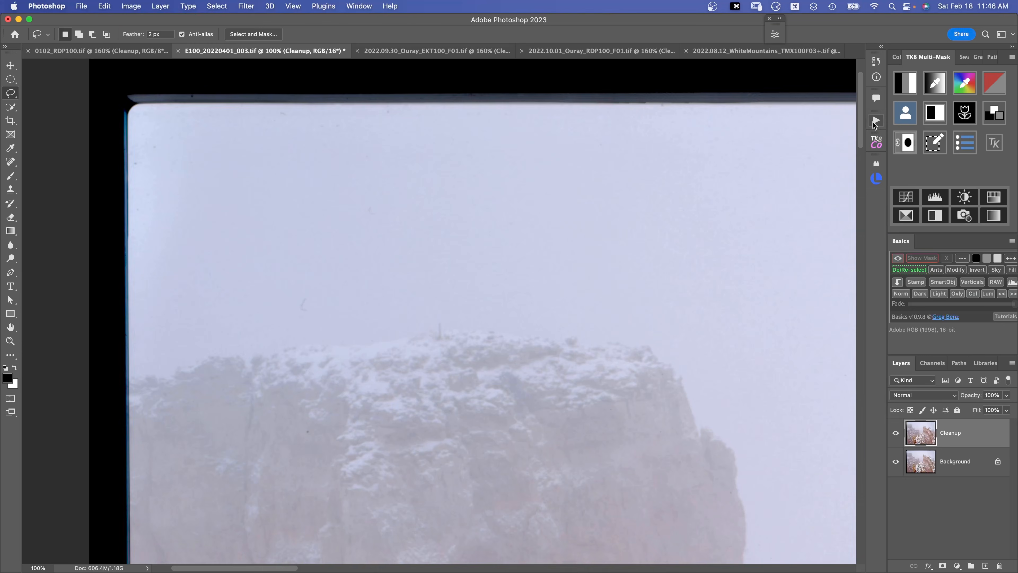
{"action": "left_click", "coordinate": [876, 121]}
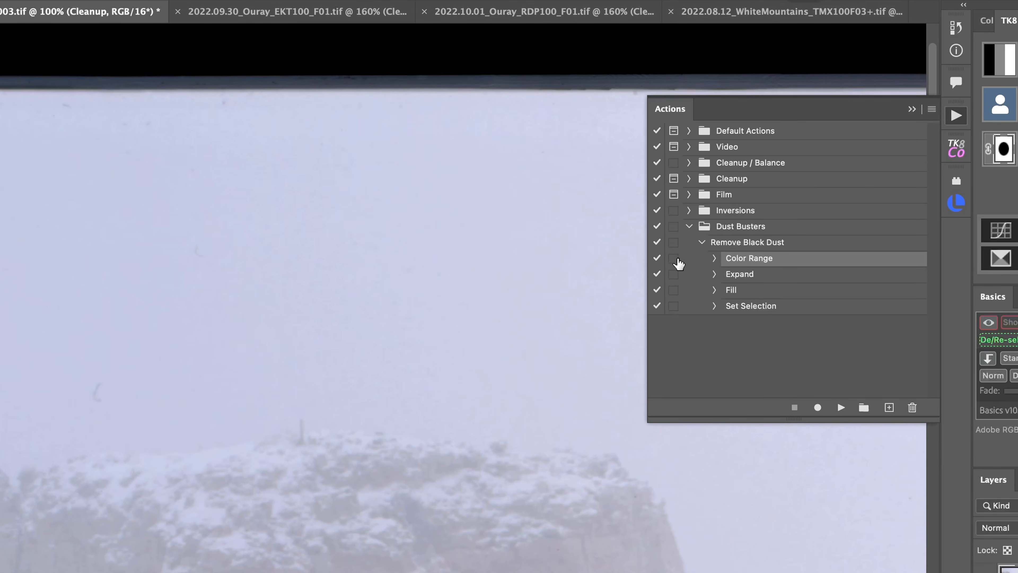
{"action": "left_click", "coordinate": [675, 259]}
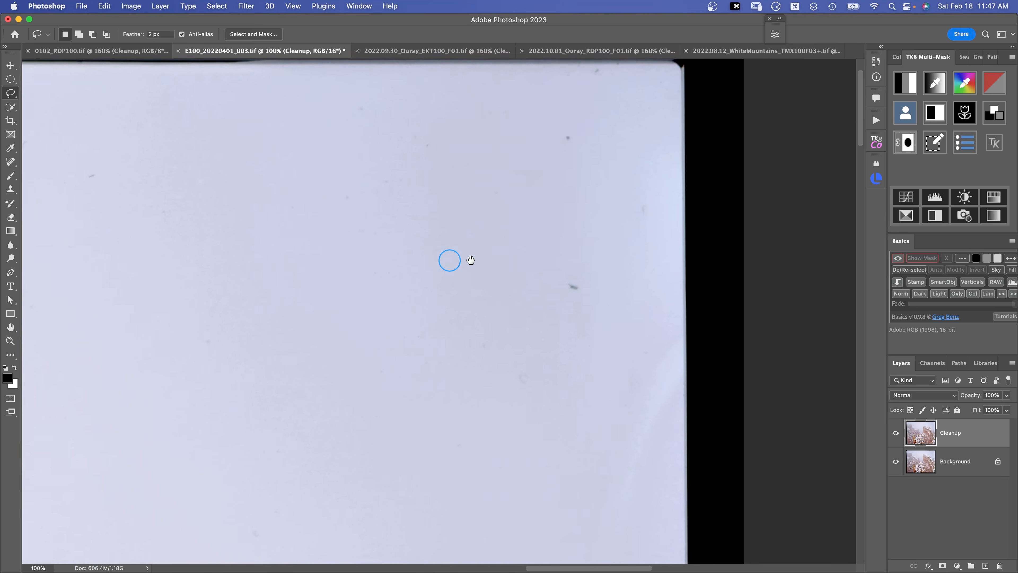
Lasso the dark speck near the photo's right edge and run Remove Black Dust, raising the Color Range range to isolate the speck
{"action": "scroll", "coordinate": [666, 300], "scroll_direction": "left", "scroll_amount": 2}
{"action": "mouse_move", "coordinate": [638, 309]}
{"action": "left_mouse_down"}
{"action": "mouse_move", "coordinate": [641, 280]}
{"action": "mouse_move", "coordinate": [629, 307]}
{"action": "left_mouse_up"}
{"action": "left_click", "coordinate": [877, 120]}
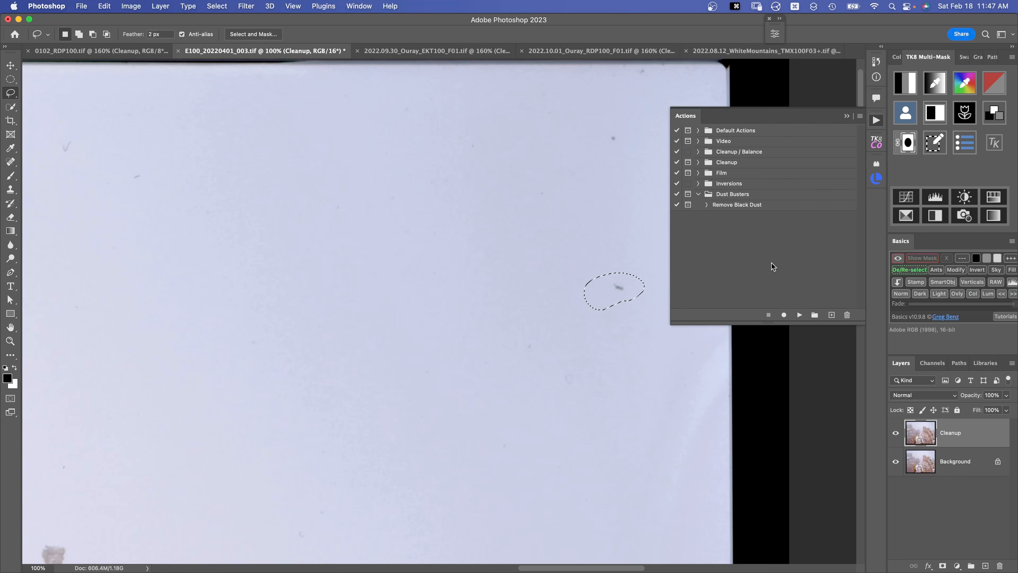
{"action": "left_click", "coordinate": [781, 205]}
{"action": "left_click", "coordinate": [800, 315]}
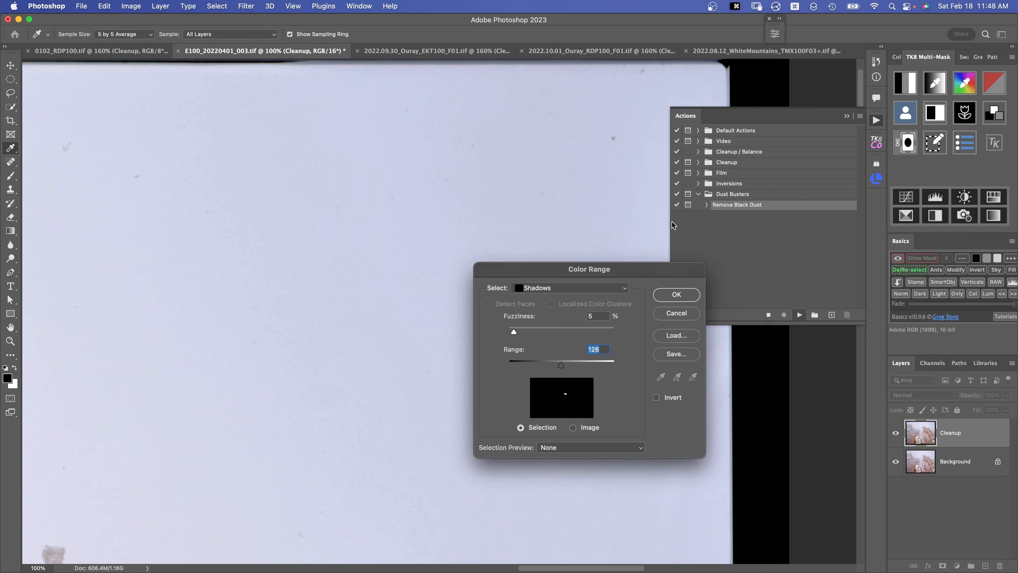
{"action": "left_click_drag", "start_coordinate": [557, 367], "coordinate": [575, 368]}
{"action": "left_click", "coordinate": [677, 295]}
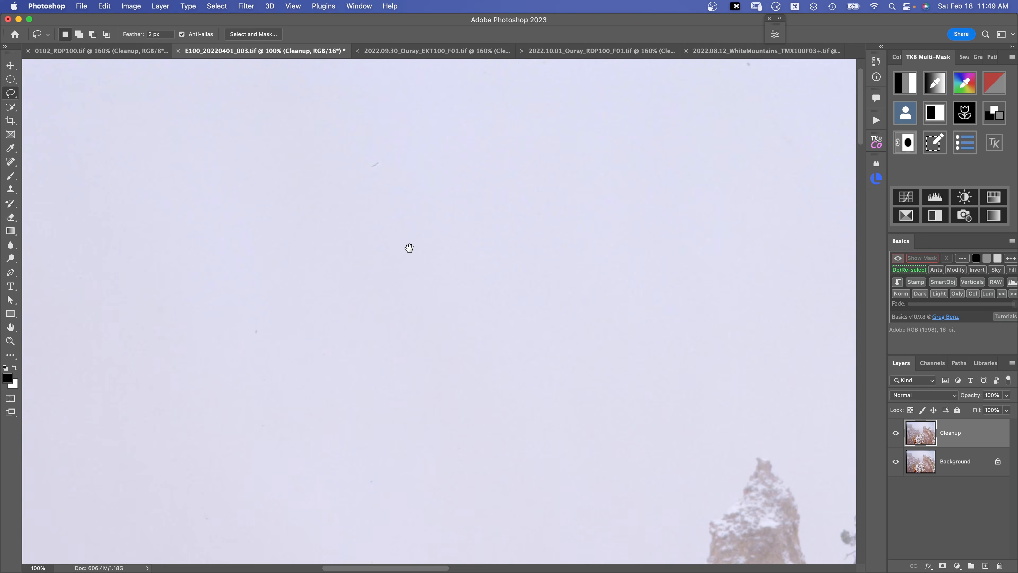
Lasso the thin dust fleck in the upper sky and run Remove Black Dust with the Color Range range set to 201
{"action": "scroll", "coordinate": [459, 230], "scroll_direction": "up", "scroll_amount": 3}
{"action": "left_click_drag", "start_coordinate": [437, 217], "coordinate": [439, 218]}
{"action": "left_click", "coordinate": [876, 120]}
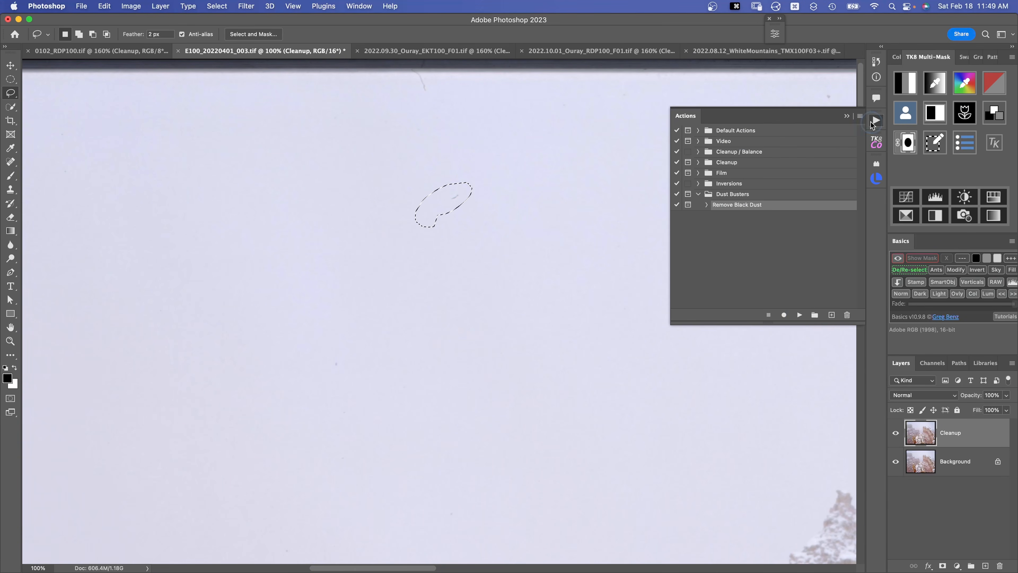
{"action": "left_click", "coordinate": [800, 316]}
{"action": "left_click_drag", "start_coordinate": [576, 365], "coordinate": [590, 370]}
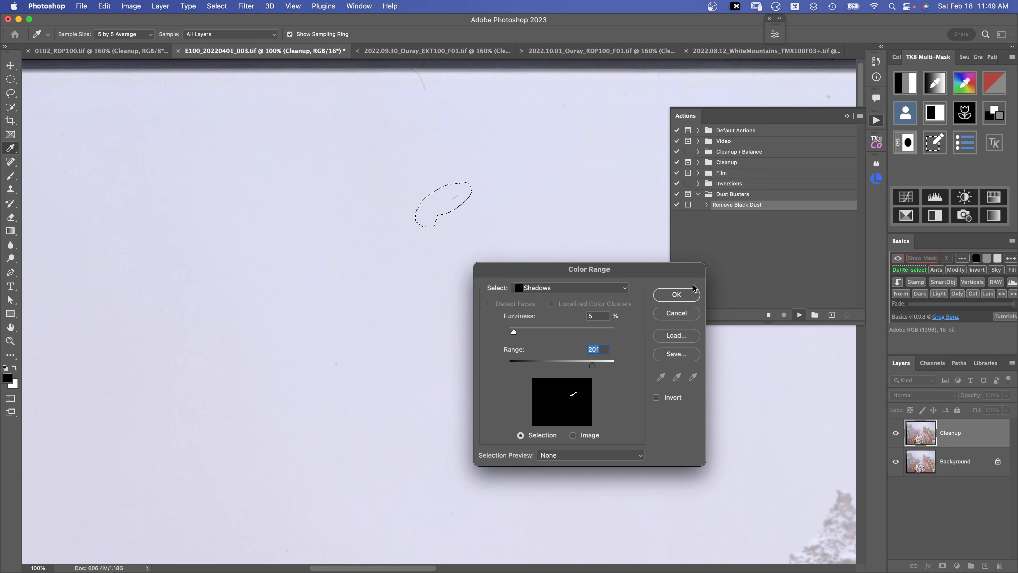
{"action": "left_click", "coordinate": [692, 293]}
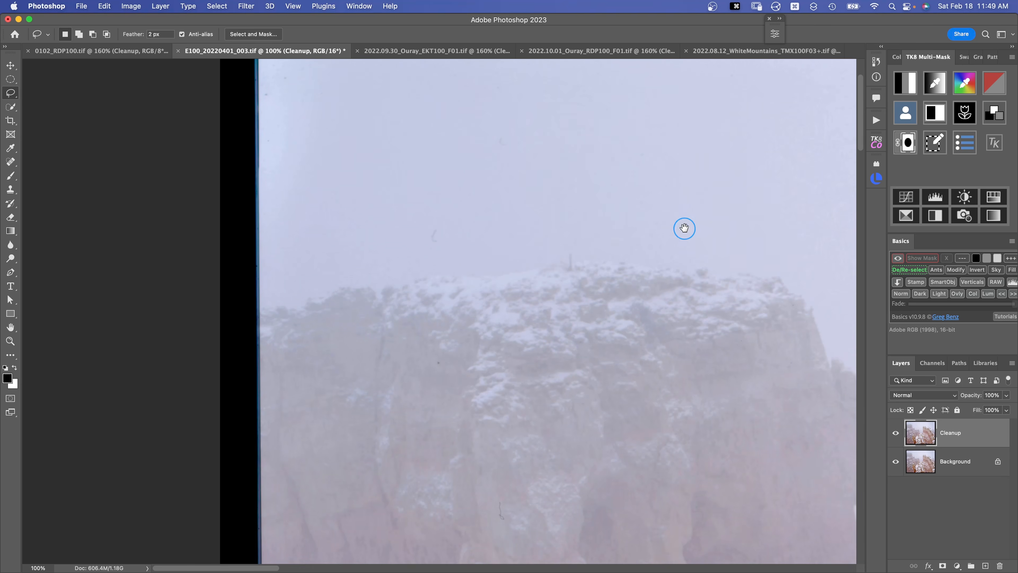
Lasso the faint curved mark above the snowy cliff and run Remove Black Dust, adjusting the Color Range range for it
{"action": "mouse_move", "coordinate": [455, 257]}
{"action": "left_mouse_down"}
{"action": "mouse_move", "coordinate": [437, 226]}
{"action": "mouse_move", "coordinate": [445, 252]}
{"action": "left_mouse_up"}
{"action": "left_click", "coordinate": [876, 118]}
{"action": "left_click", "coordinate": [800, 315]}
{"action": "left_click_drag", "start_coordinate": [590, 365], "coordinate": [588, 366]}
{"action": "left_click", "coordinate": [677, 295]}
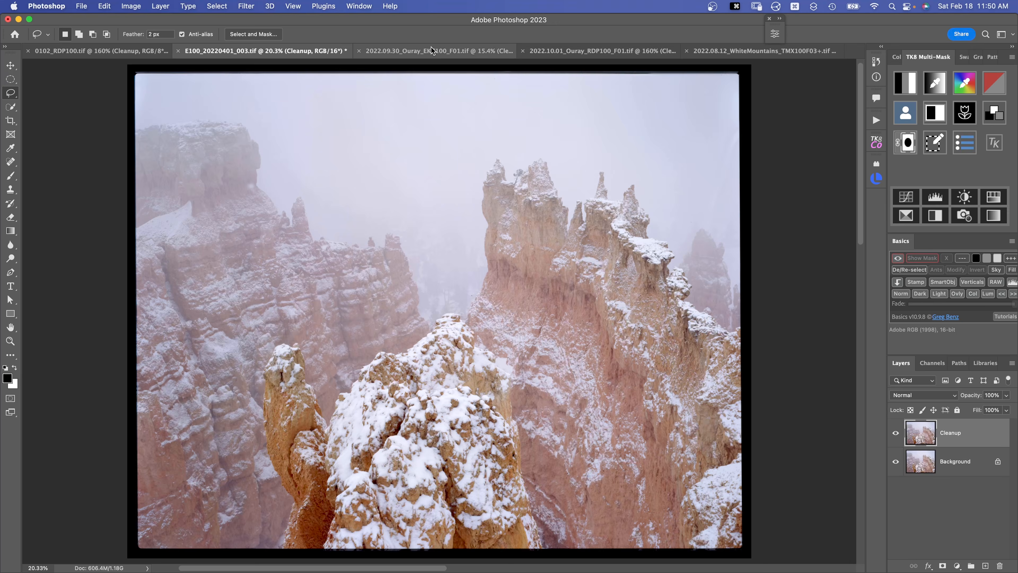
In 2022.09.30_Ouray_EKT100_F01.tif, lasso the white dust spots and start recording an action named Remove White Dust in Dust Busters
{"action": "left_click", "coordinate": [431, 47]}
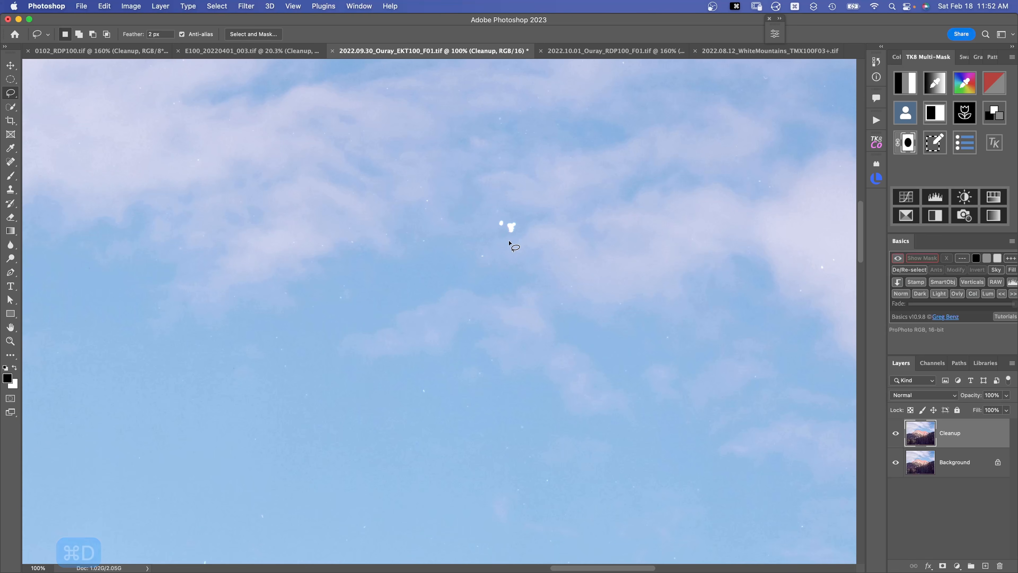
{"action": "mouse_move", "coordinate": [506, 246]}
{"action": "left_mouse_down"}
{"action": "mouse_move", "coordinate": [554, 221]}
{"action": "mouse_move", "coordinate": [507, 248]}
{"action": "left_mouse_up"}
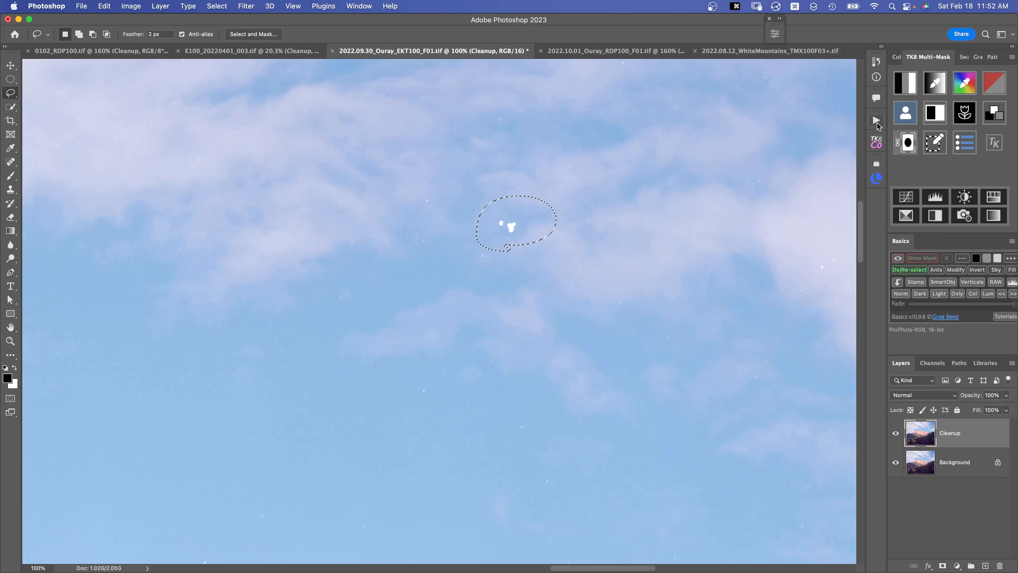
{"action": "left_click", "coordinate": [877, 120]}
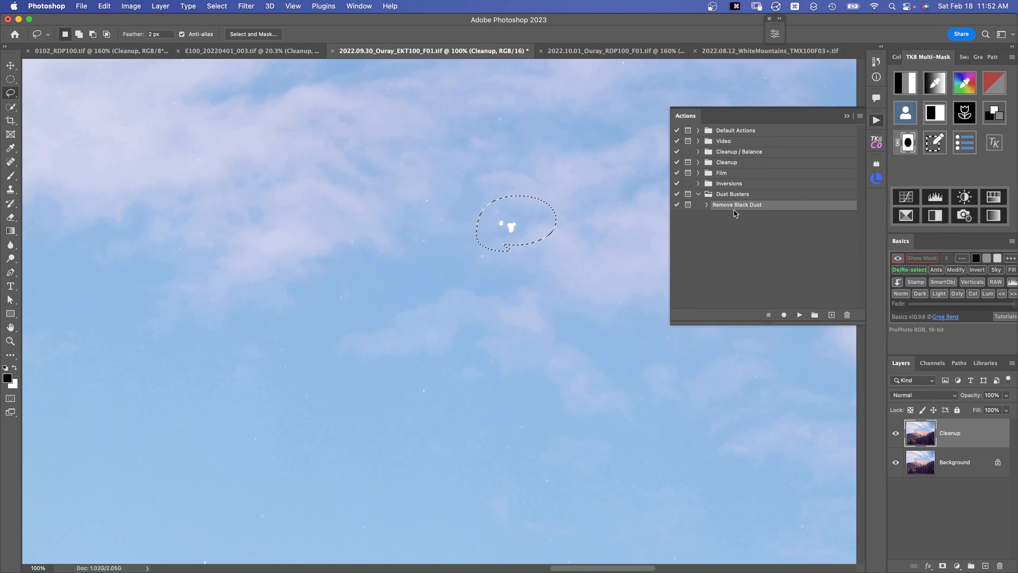
{"action": "left_click", "coordinate": [831, 316]}
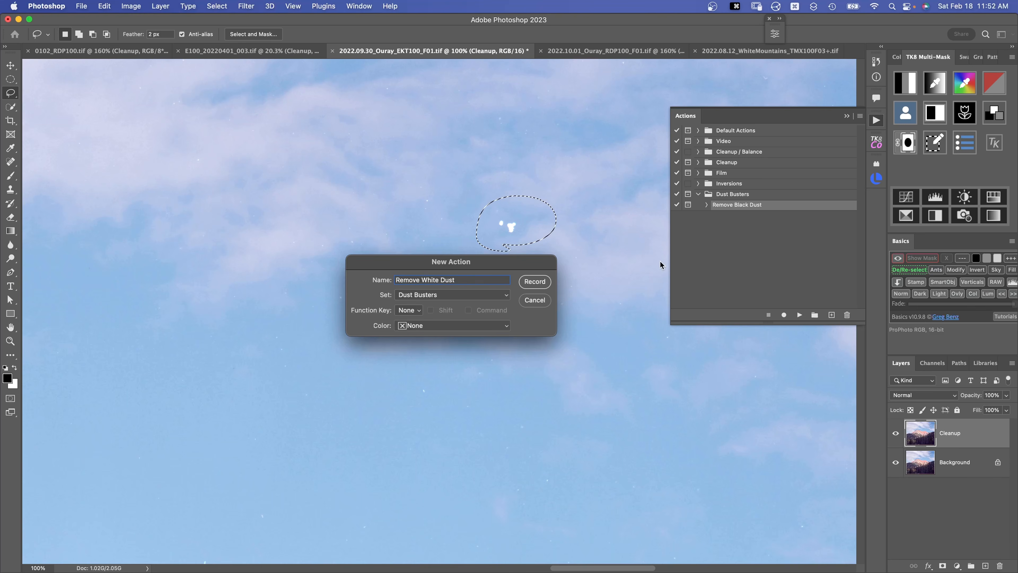
{"action": "left_click", "coordinate": [529, 283]}
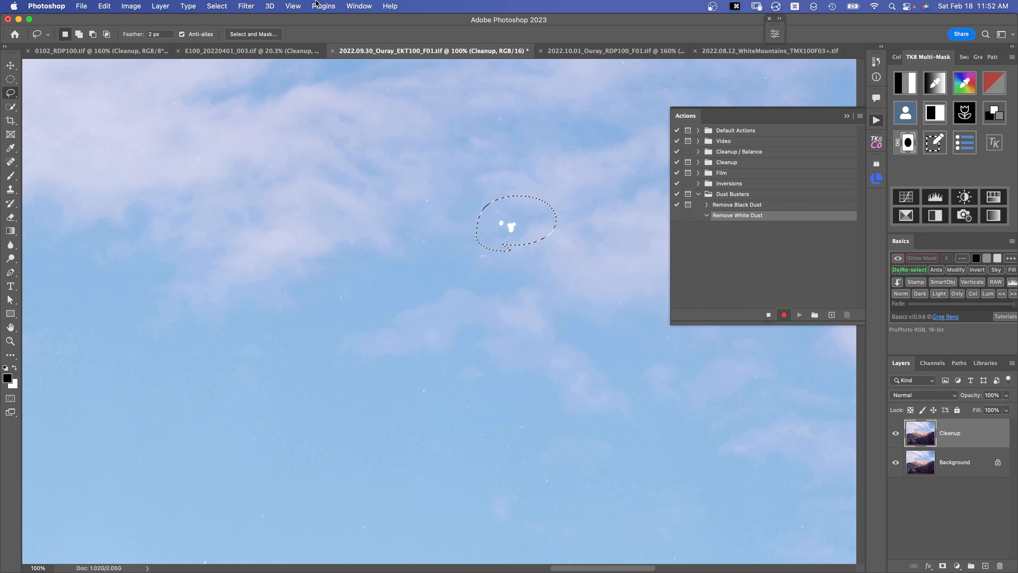
Record a Color Range selection of Highlights with fuzziness 5% and range 203 to isolate the white dust
{"action": "left_click", "coordinate": [225, 6]}
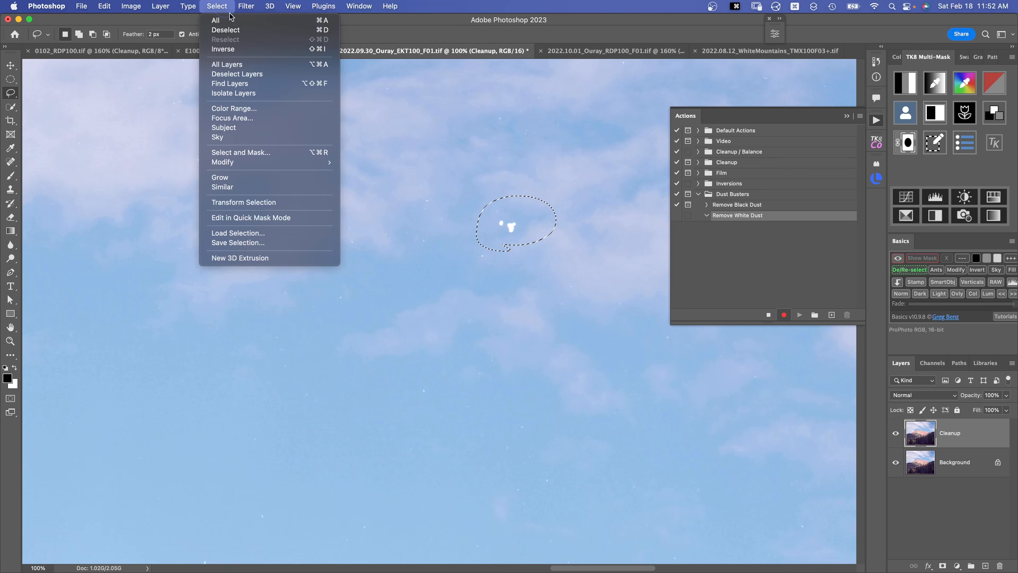
{"action": "left_click", "coordinate": [258, 110]}
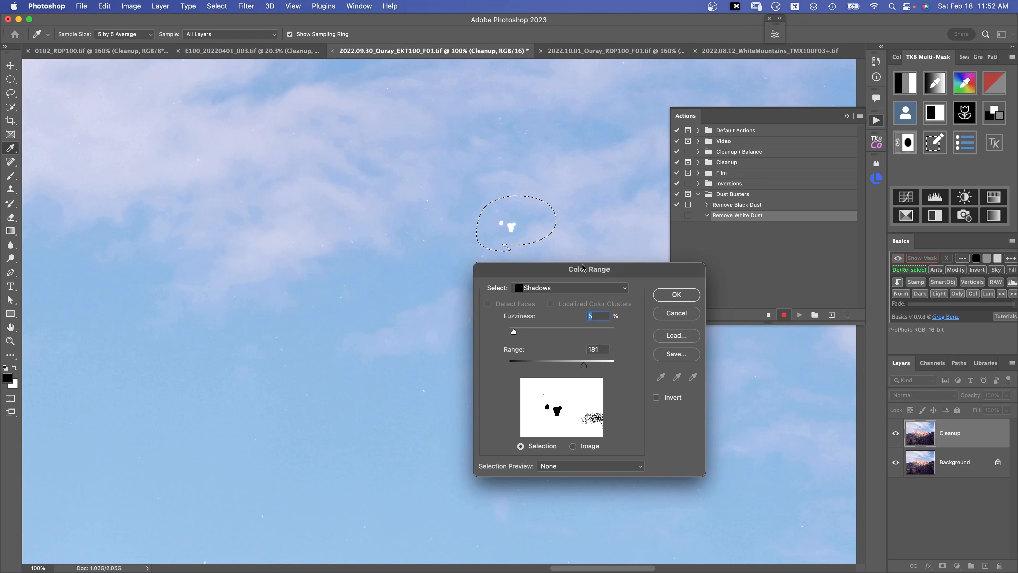
{"action": "left_click", "coordinate": [573, 288]}
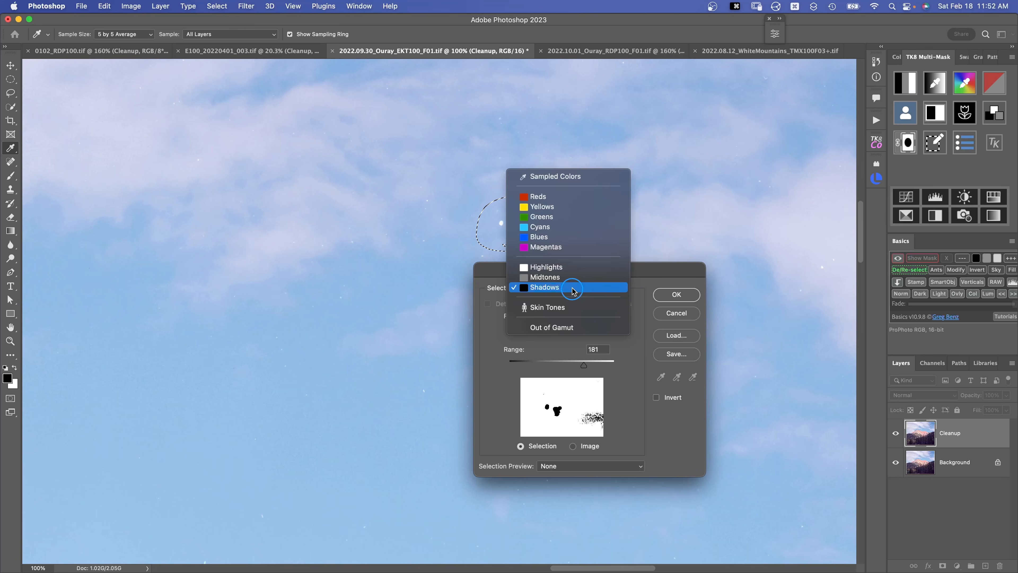
{"action": "left_click", "coordinate": [571, 273]}
{"action": "left_click_drag", "start_coordinate": [584, 366], "coordinate": [592, 370]}
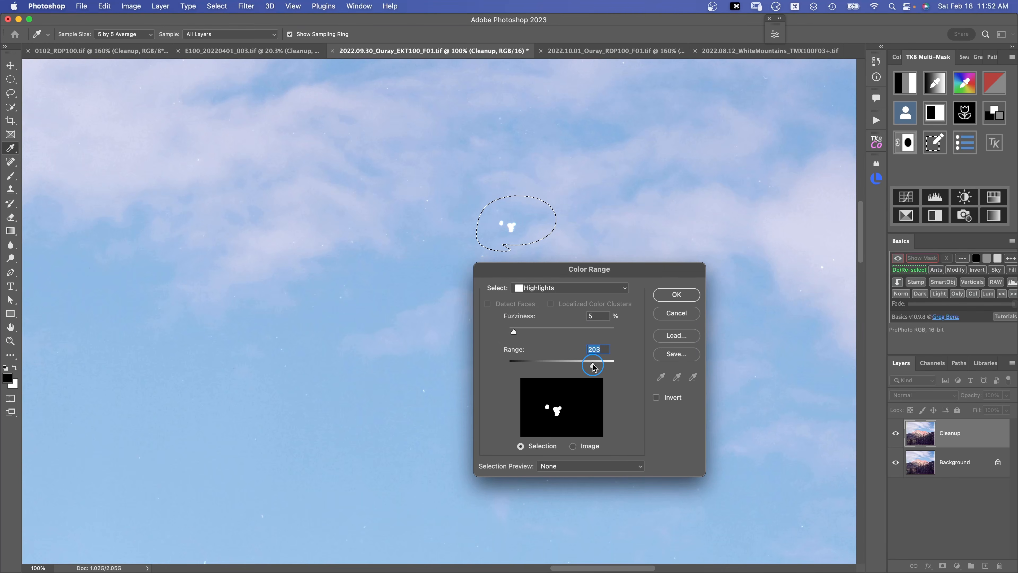
{"action": "key", "text": "super"}
{"action": "left_click", "coordinate": [676, 296]}
Record expanding the white dust selection by 10 pixels
{"action": "left_click", "coordinate": [223, 6]}
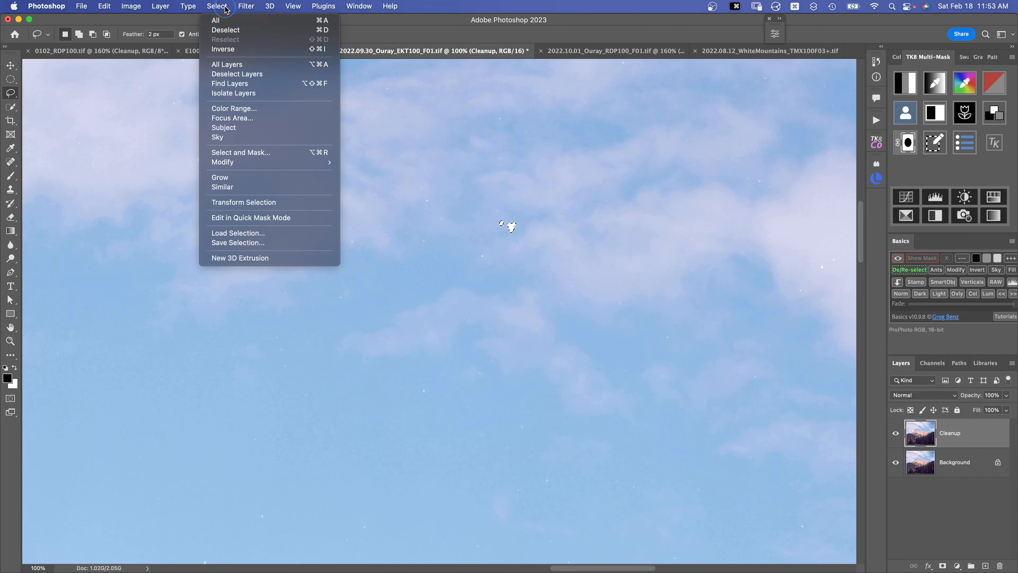
{"action": "mouse_move", "coordinate": [282, 163]}
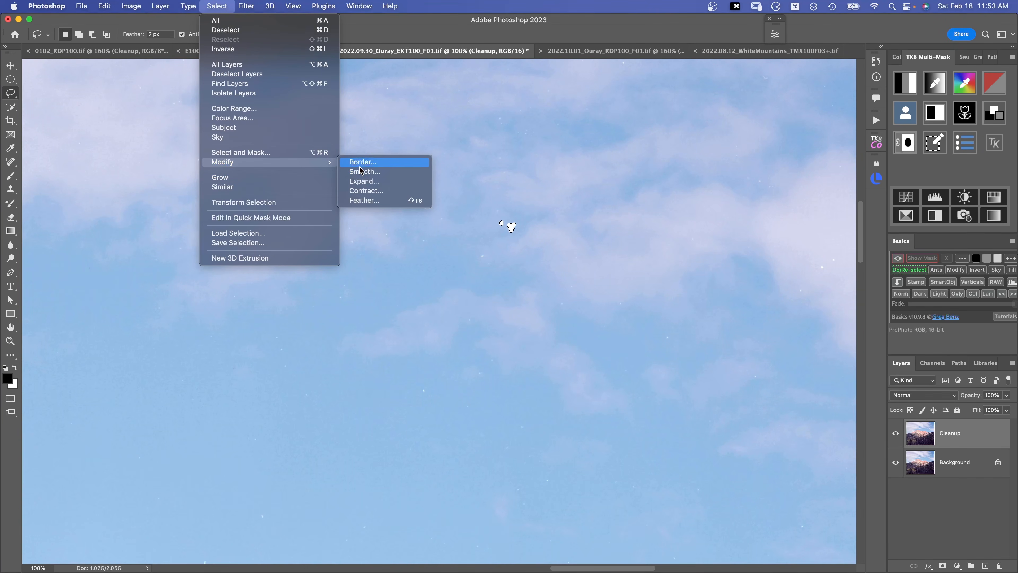
{"action": "left_click", "coordinate": [370, 182]}
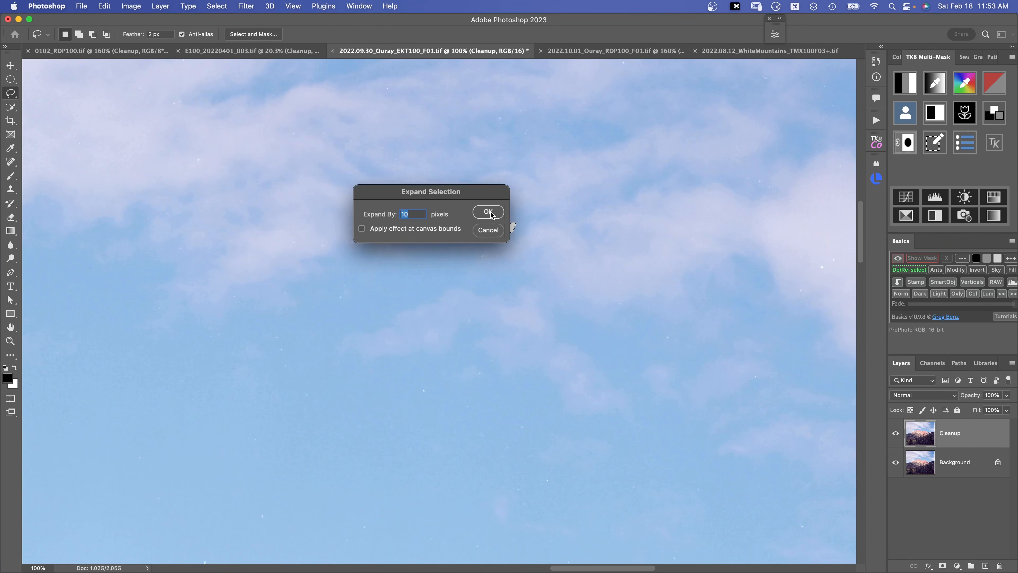
{"action": "left_click", "coordinate": [489, 213]}
Record a Content-Aware fill of the white dust at 100% opacity with Color Adaptation, and deselect
{"action": "key", "text": "shift+BackSpace"}
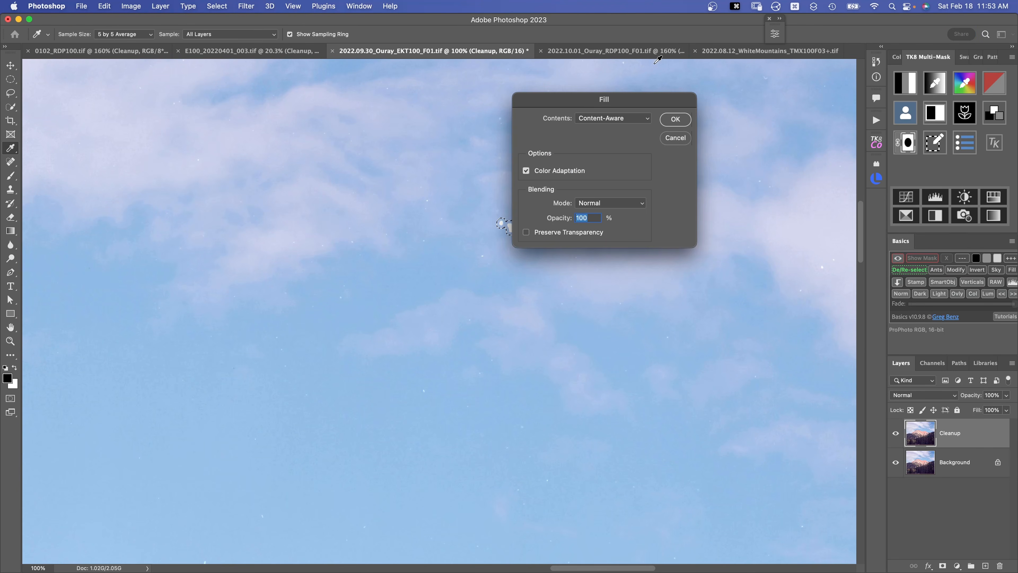
{"action": "left_click", "coordinate": [681, 120]}
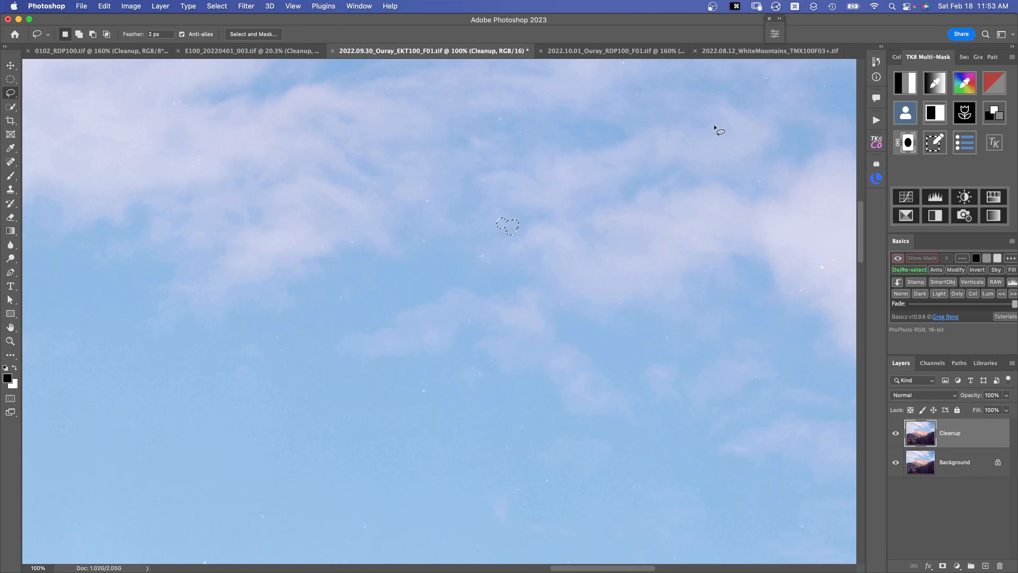
{"action": "key", "text": "super+d"}
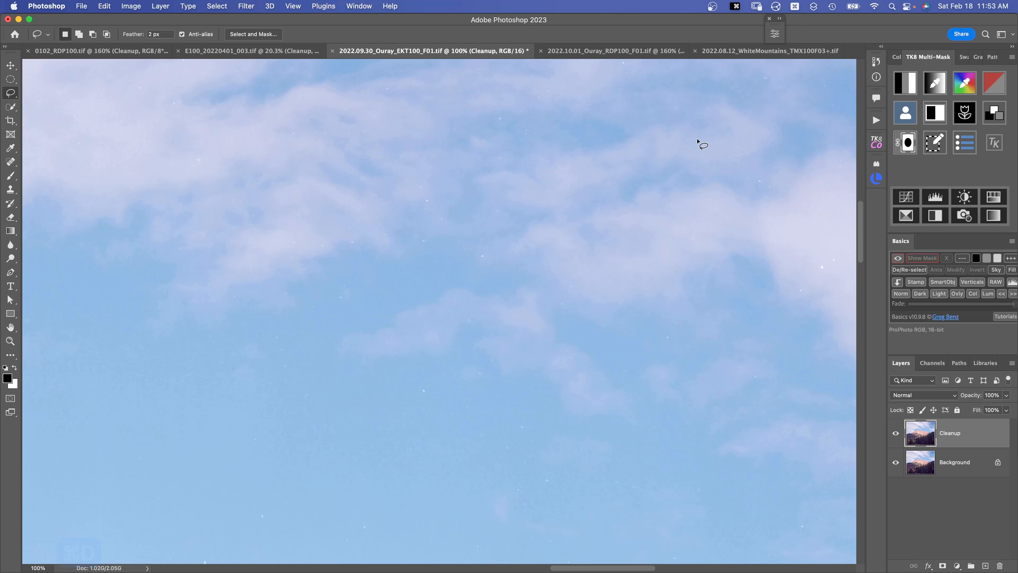
Stop recording the Remove White Dust action and collapse its list of recorded commands
{"action": "left_click", "coordinate": [877, 121]}
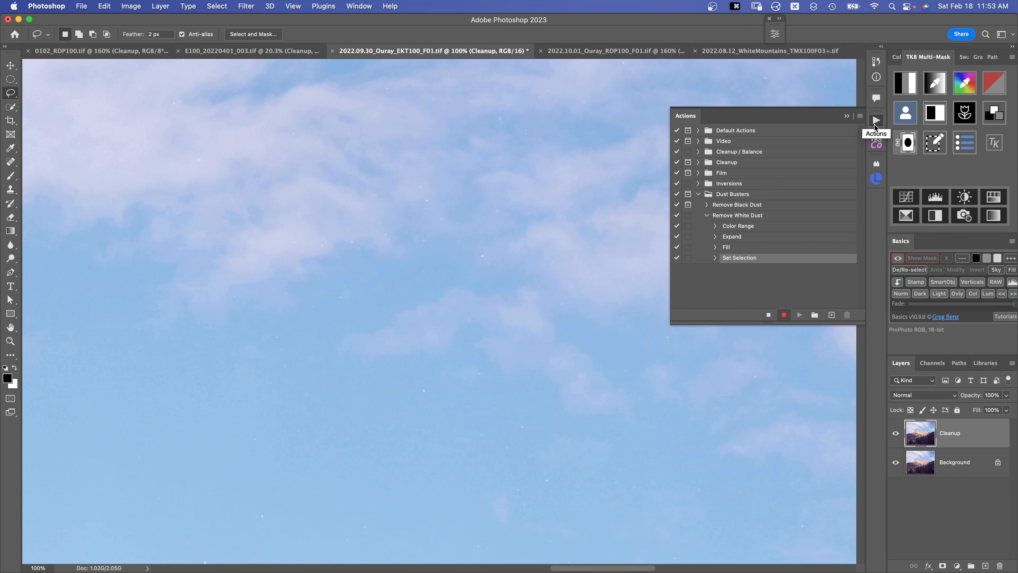
{"action": "left_click", "coordinate": [769, 319]}
{"action": "left_click", "coordinate": [707, 215]}
{"action": "left_click", "coordinate": [575, 183]}
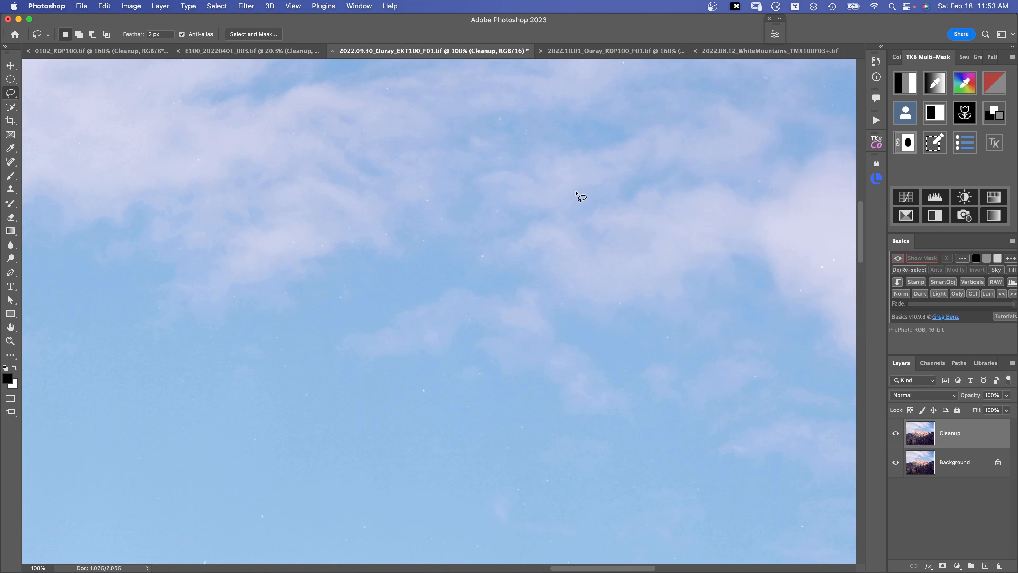
Lasso the white speck in the cloud and run Remove White Dust on it, raising the Color Range range to isolate the speck
{"action": "left_click_drag", "start_coordinate": [611, 72], "coordinate": [298, 262]}
{"action": "mouse_move", "coordinate": [508, 324]}
{"action": "left_mouse_down"}
{"action": "mouse_move", "coordinate": [540, 298]}
{"action": "mouse_move", "coordinate": [508, 322]}
{"action": "left_mouse_up"}
{"action": "left_click", "coordinate": [877, 120]}
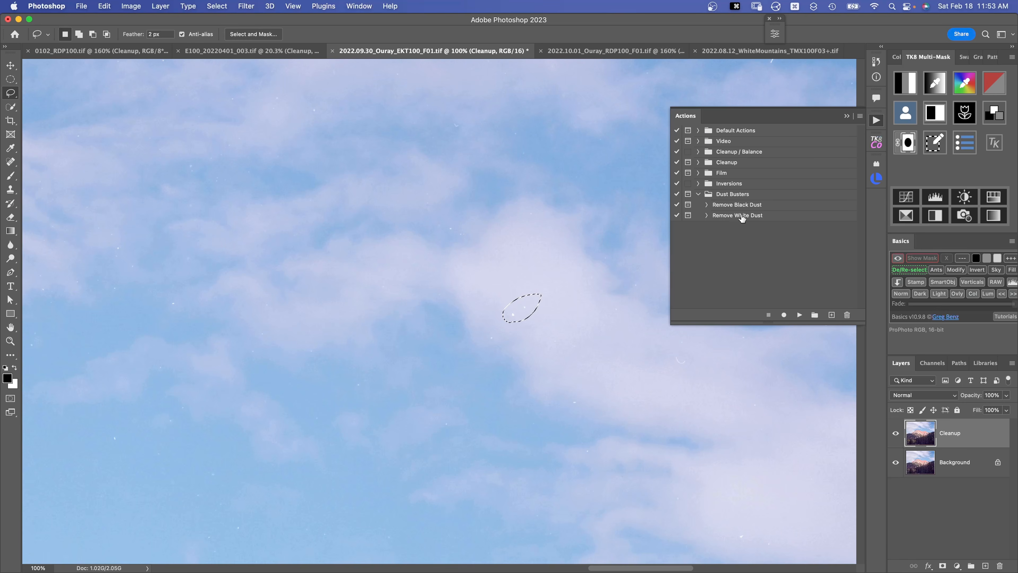
{"action": "left_click", "coordinate": [782, 215]}
{"action": "left_click", "coordinate": [800, 315]}
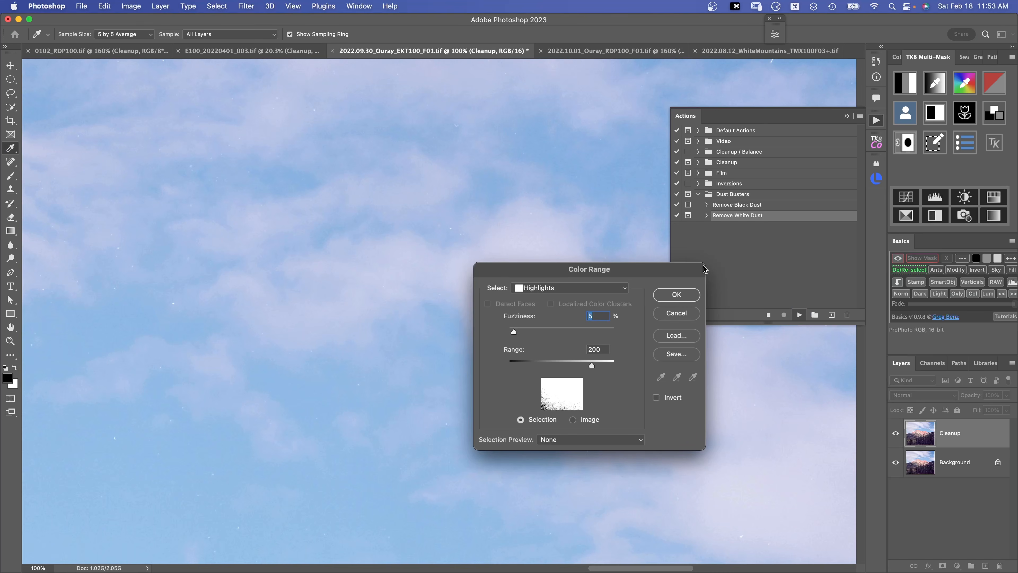
{"action": "left_click_drag", "start_coordinate": [593, 364], "coordinate": [602, 364]}
{"action": "left_click", "coordinate": [676, 295]}
{"action": "scroll", "coordinate": [625, 284], "scroll_direction": "right", "scroll_amount": 5}
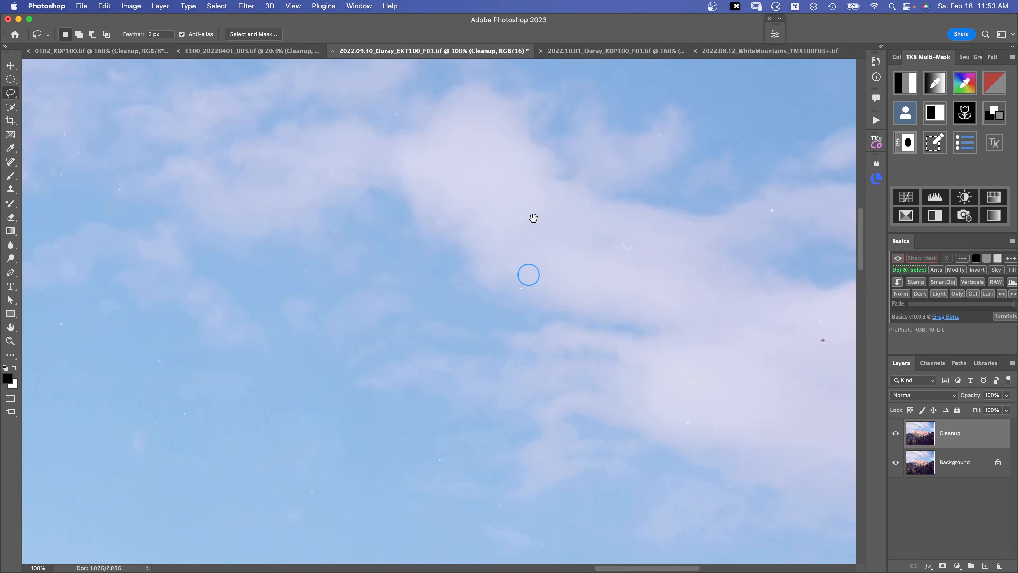
Lasso the curved white fiber in the cloud and remove it with Remove White Dust, raising the Color Range range
{"action": "key", "text": "super+d"}
{"action": "left_click_drag", "start_coordinate": [451, 257], "coordinate": [438, 269]}
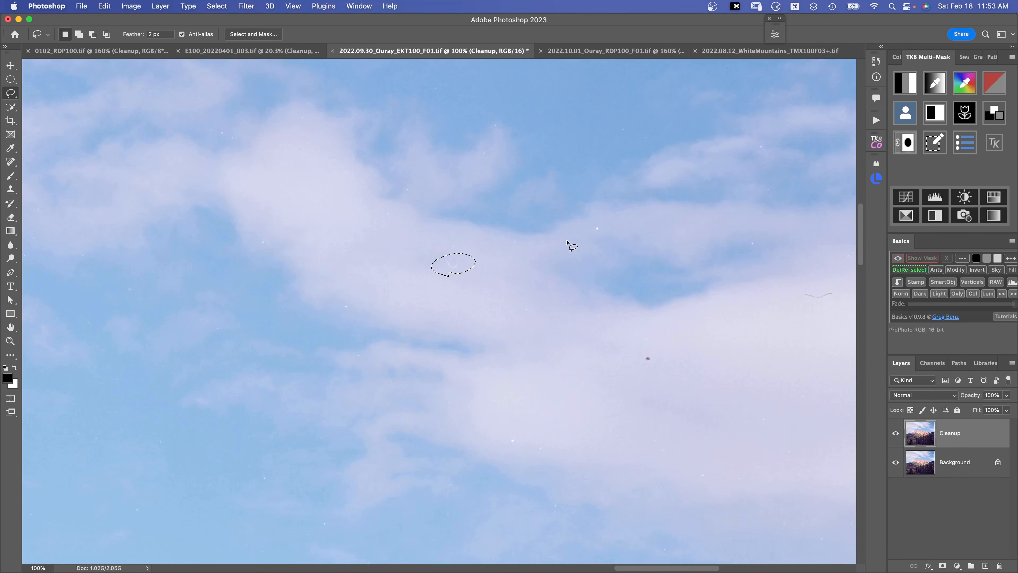
{"action": "left_click", "coordinate": [877, 120]}
{"action": "left_click", "coordinate": [800, 315]}
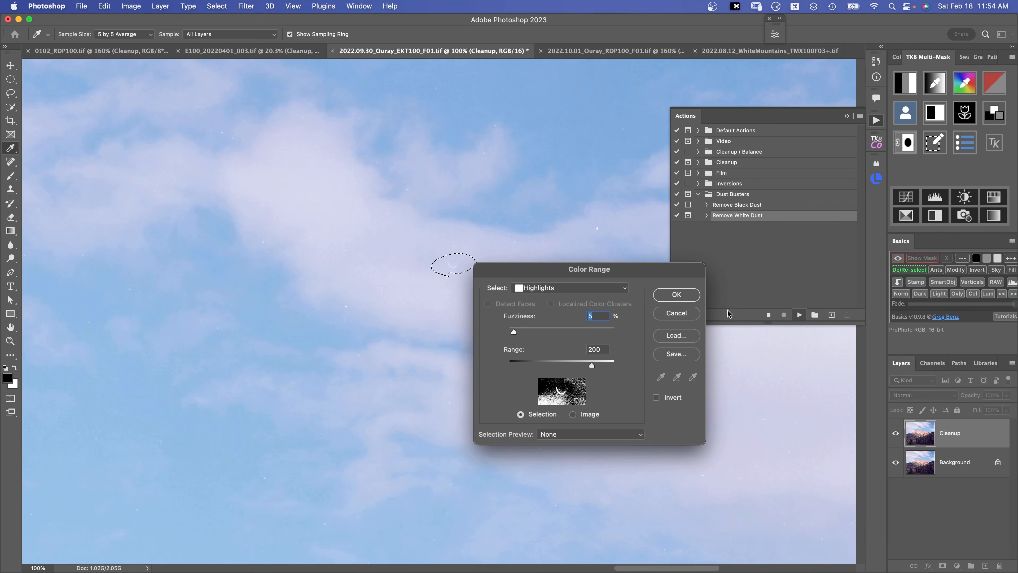
{"action": "left_click_drag", "start_coordinate": [588, 366], "coordinate": [597, 367]}
{"action": "left_click", "coordinate": [676, 295]}
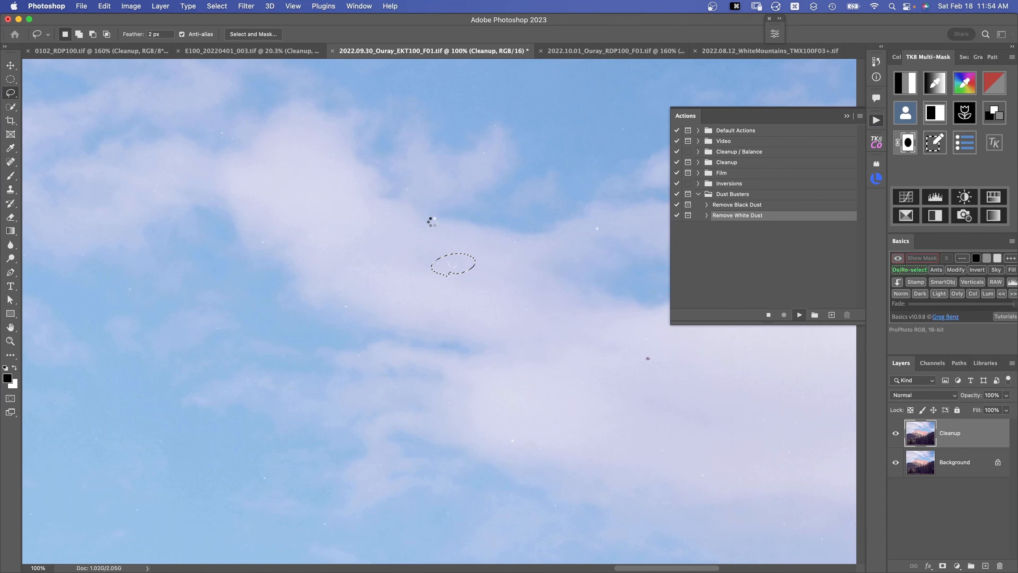
{"action": "mouse_move", "coordinate": [618, 223]}
{"action": "left_mouse_down"}
{"action": "mouse_move", "coordinate": [323, 132]}
{"action": "mouse_move", "coordinate": [521, 214]}
{"action": "mouse_move", "coordinate": [578, 149]}
{"action": "left_mouse_up"}
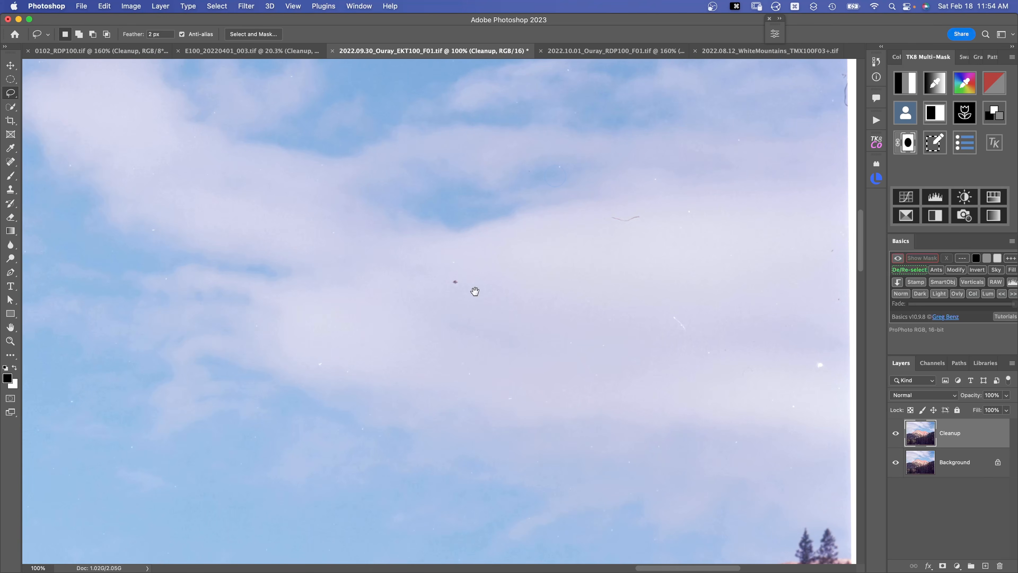
Lasso the dark speck in the cloud and run Remove Black Dust on it, adjusting the Color Range range before accepting
{"action": "mouse_move", "coordinate": [471, 292]}
{"action": "left_mouse_down"}
{"action": "mouse_move", "coordinate": [446, 282]}
{"action": "mouse_move", "coordinate": [448, 306]}
{"action": "left_mouse_up"}
{"action": "left_click", "coordinate": [877, 120]}
{"action": "left_click", "coordinate": [726, 205]}
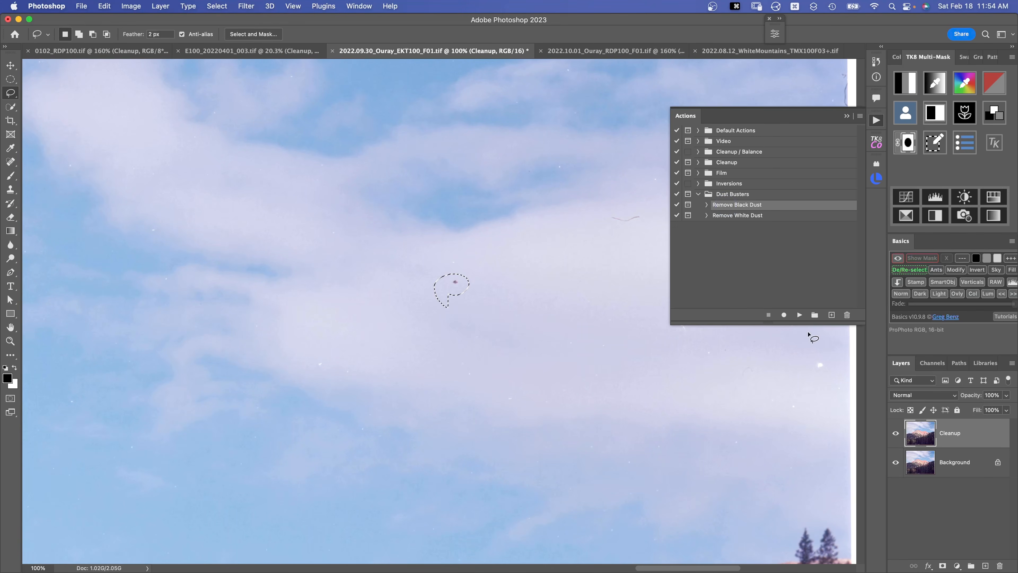
{"action": "left_click", "coordinate": [799, 315]}
{"action": "left_click_drag", "start_coordinate": [557, 369], "coordinate": [562, 361]}
{"action": "left_click", "coordinate": [677, 295]}
Lasso the thin white scratch in the bright cloud and remove it with Remove White Dust, using a higher Color Range range
{"action": "mouse_move", "coordinate": [582, 378]}
{"action": "left_mouse_down"}
{"action": "mouse_move", "coordinate": [568, 347]}
{"action": "mouse_move", "coordinate": [567, 379]}
{"action": "left_mouse_up"}
{"action": "left_click", "coordinate": [876, 120]}
{"action": "left_click", "coordinate": [756, 216]}
{"action": "left_click", "coordinate": [800, 314]}
{"action": "left_click_drag", "start_coordinate": [589, 363], "coordinate": [601, 361]}
{"action": "left_click", "coordinate": [677, 294]}
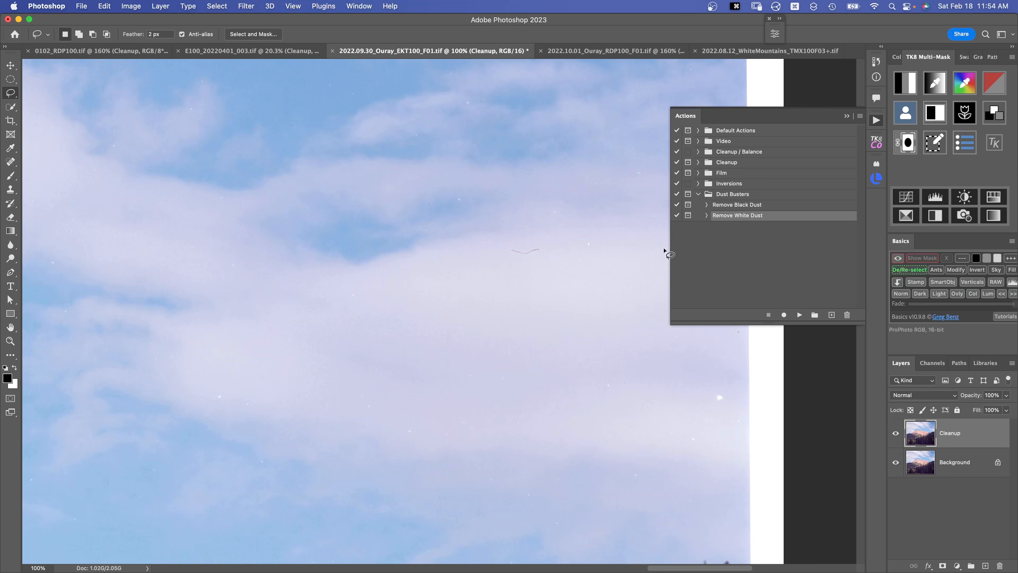
Place the Remove White Dust action above Remove Black Dust and assign it the function key F1 with Command
{"action": "scroll", "coordinate": [525, 223], "scroll_direction": "down", "scroll_amount": 5}
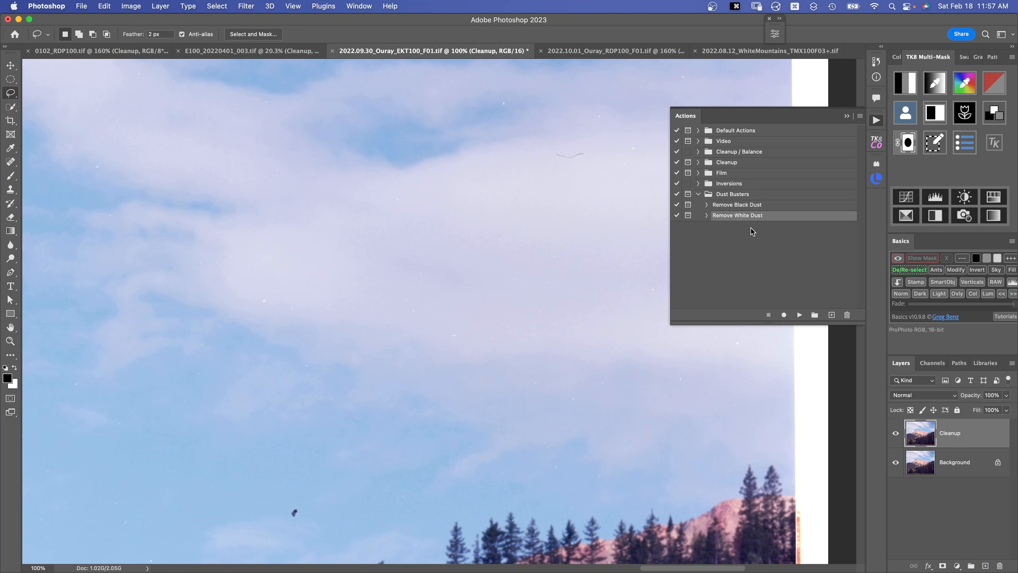
{"action": "left_click_drag", "start_coordinate": [751, 220], "coordinate": [764, 203]}
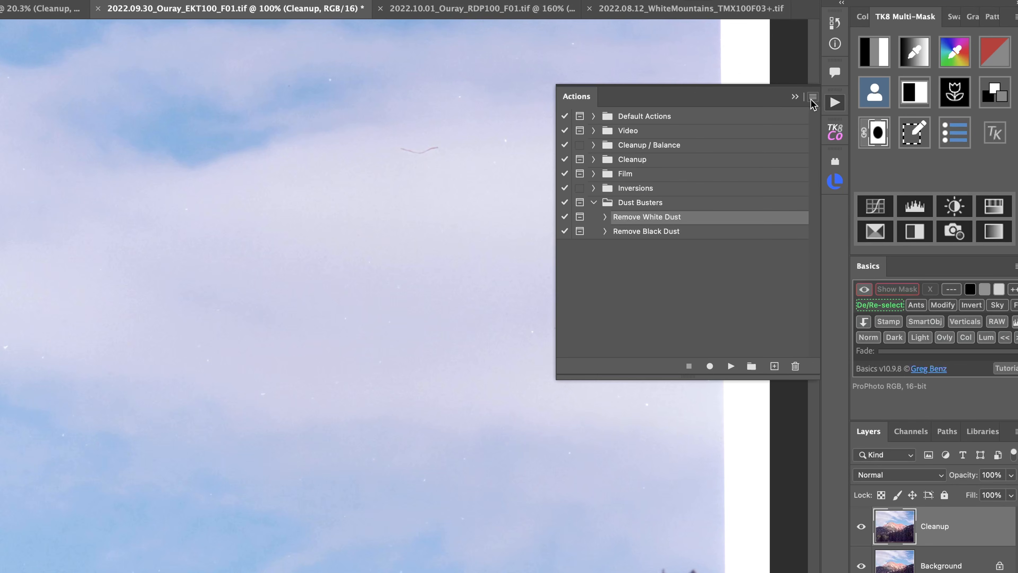
{"action": "left_click", "coordinate": [813, 97]}
{"action": "left_click", "coordinate": [916, 286]}
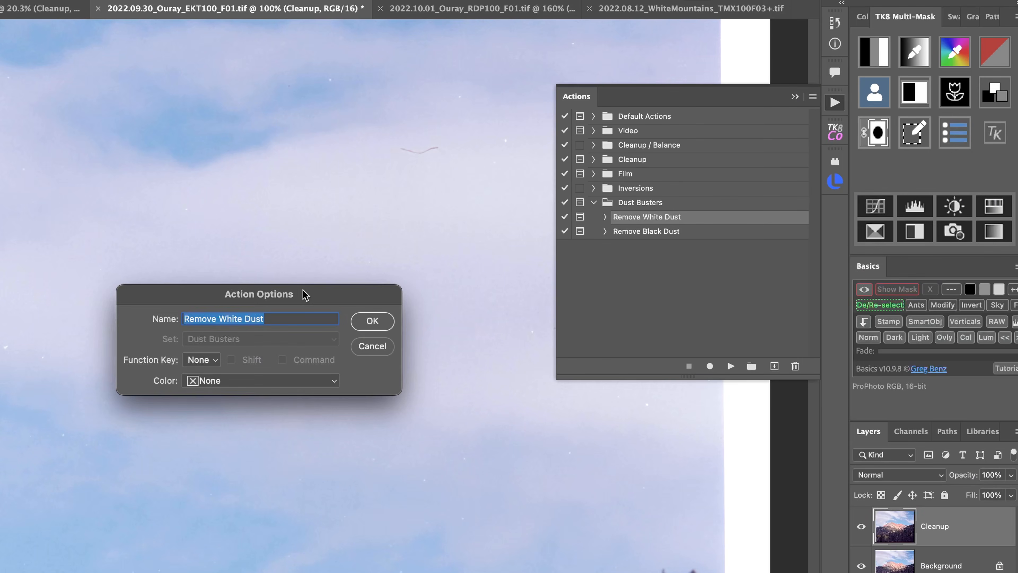
{"action": "left_click", "coordinate": [216, 361]}
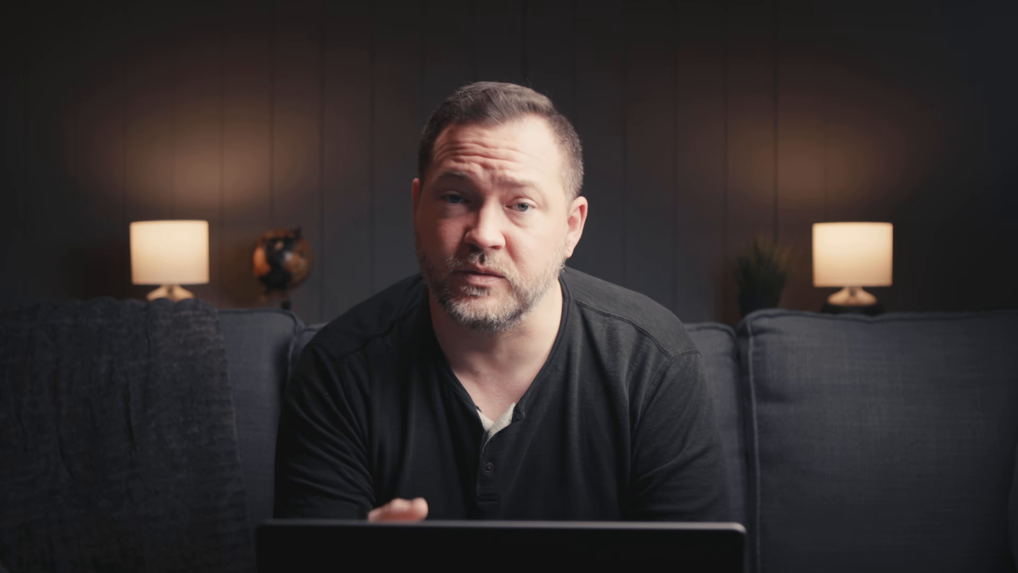
{"action": "left_click", "coordinate": [469, 311]}
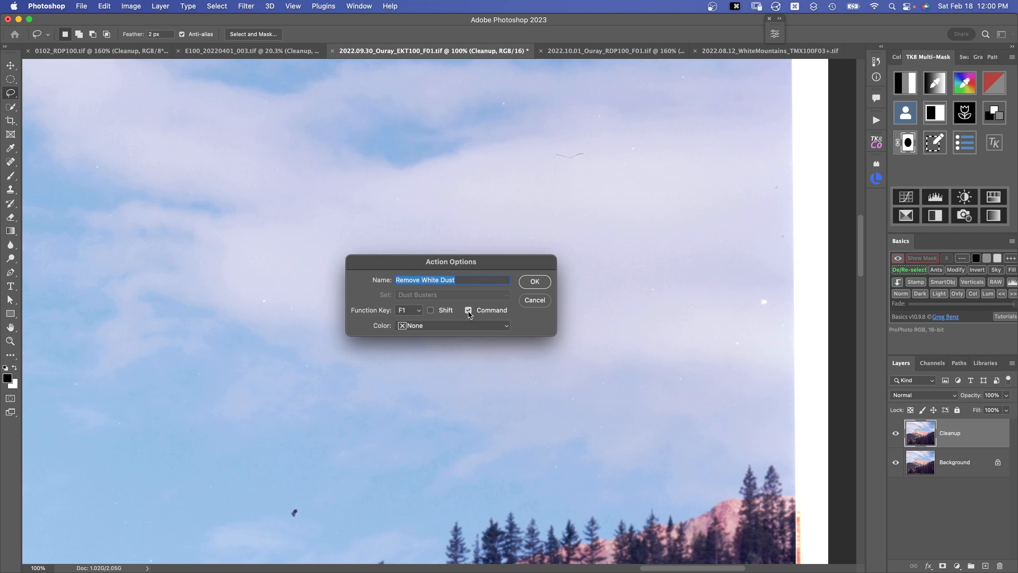
{"action": "left_click", "coordinate": [535, 281]}
Assign the Remove Black Dust action the function key F2 with Command
{"action": "left_click", "coordinate": [876, 121]}
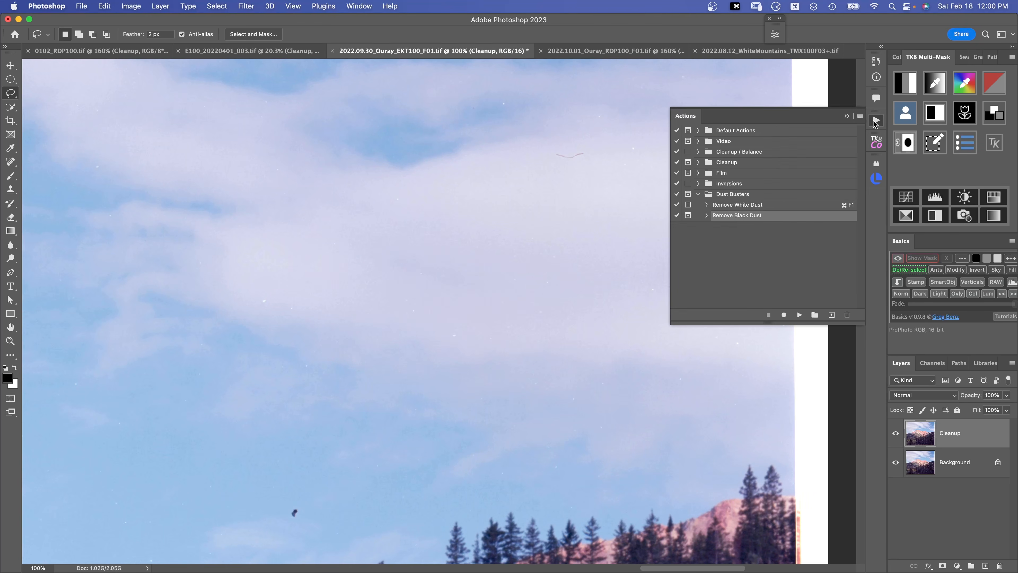
{"action": "left_click", "coordinate": [860, 117]}
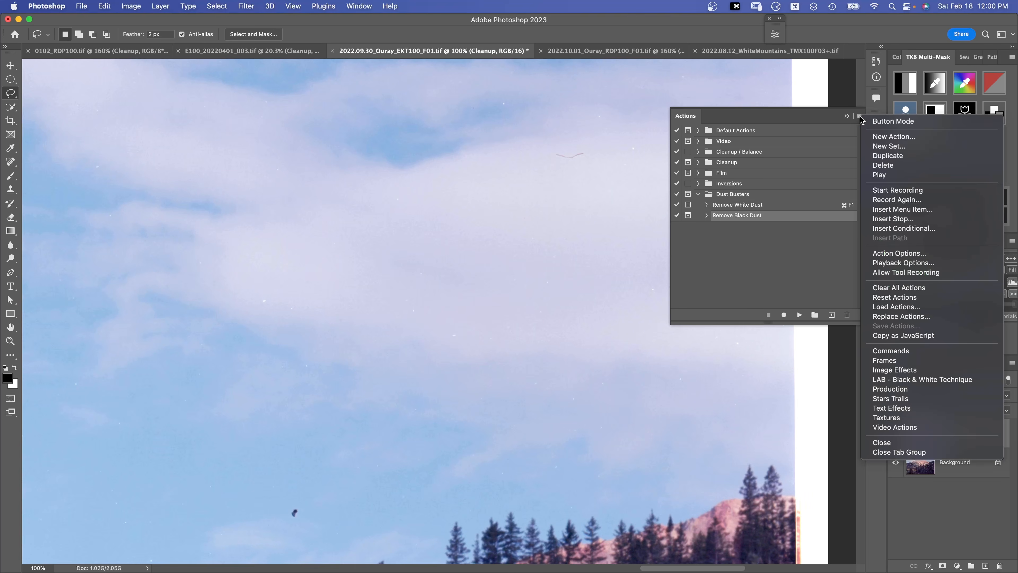
{"action": "left_click", "coordinate": [920, 256]}
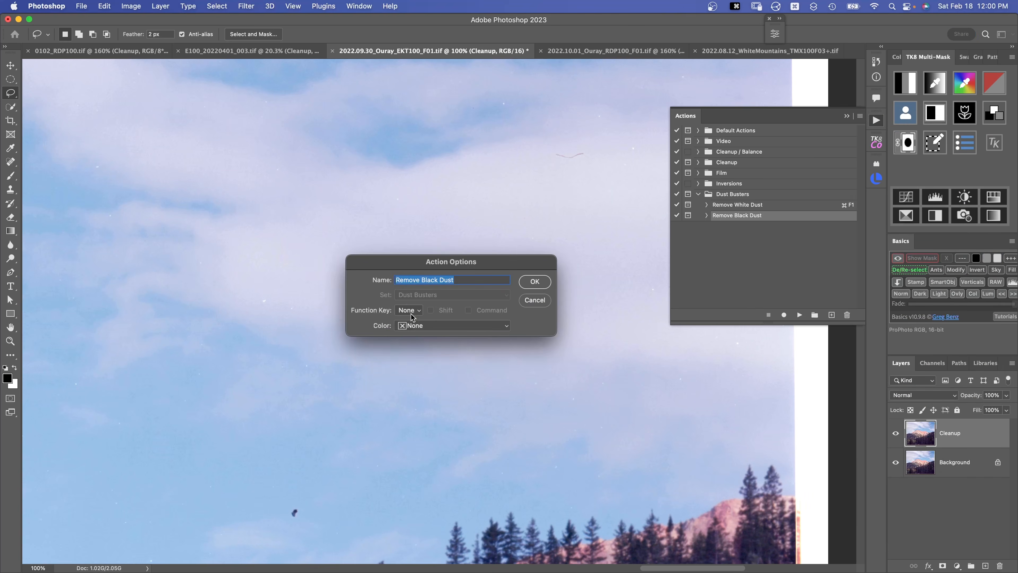
{"action": "left_click", "coordinate": [413, 314]}
{"action": "left_click", "coordinate": [407, 338]}
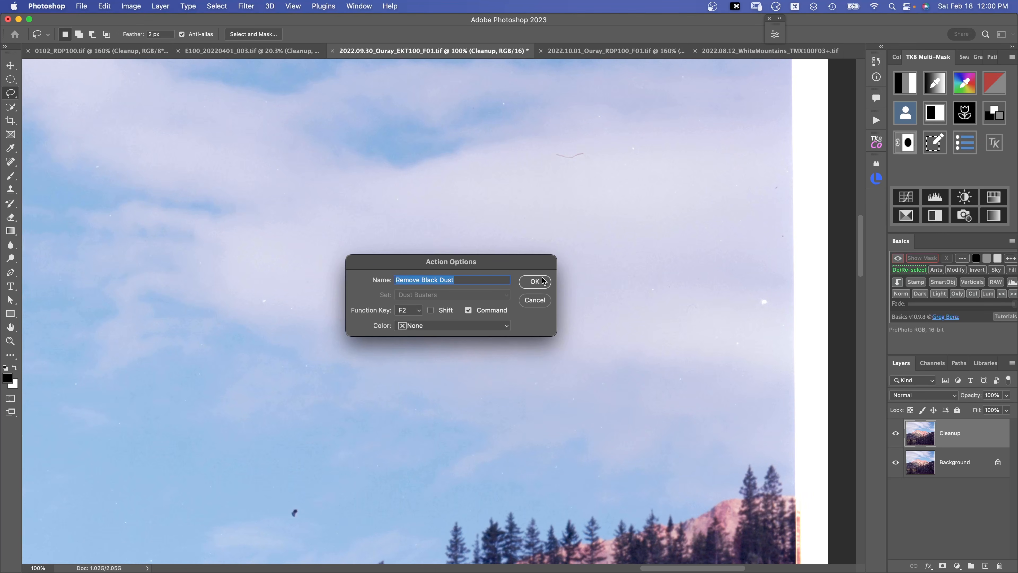
{"action": "left_click", "coordinate": [535, 281]}
{"action": "left_click", "coordinate": [879, 121]}
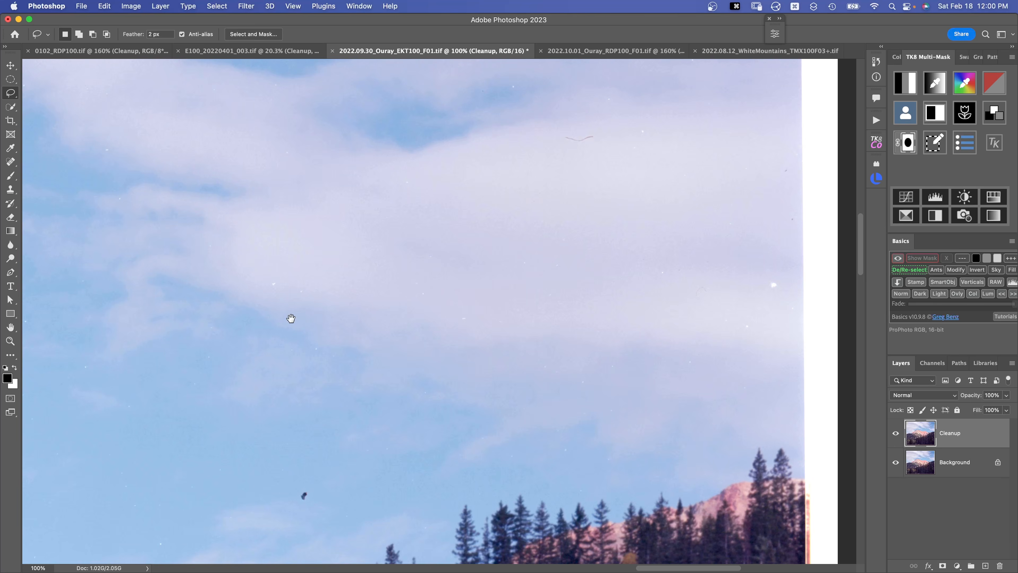
Lasso the white fiber in the upper clouds and run Remove White Dust on it, fine-tuning the high Color Range range
{"action": "scroll", "coordinate": [575, 445], "scroll_direction": "up", "scroll_amount": 5}
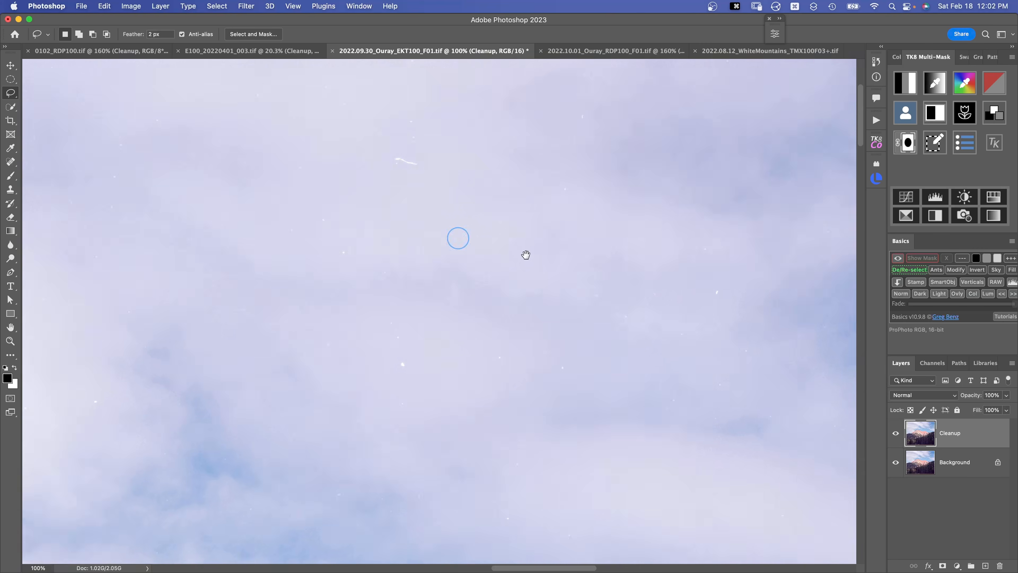
{"action": "mouse_move", "coordinate": [493, 206]}
{"action": "left_mouse_down"}
{"action": "mouse_move", "coordinate": [527, 202]}
{"action": "mouse_move", "coordinate": [451, 185]}
{"action": "mouse_move", "coordinate": [480, 224]}
{"action": "left_mouse_up"}
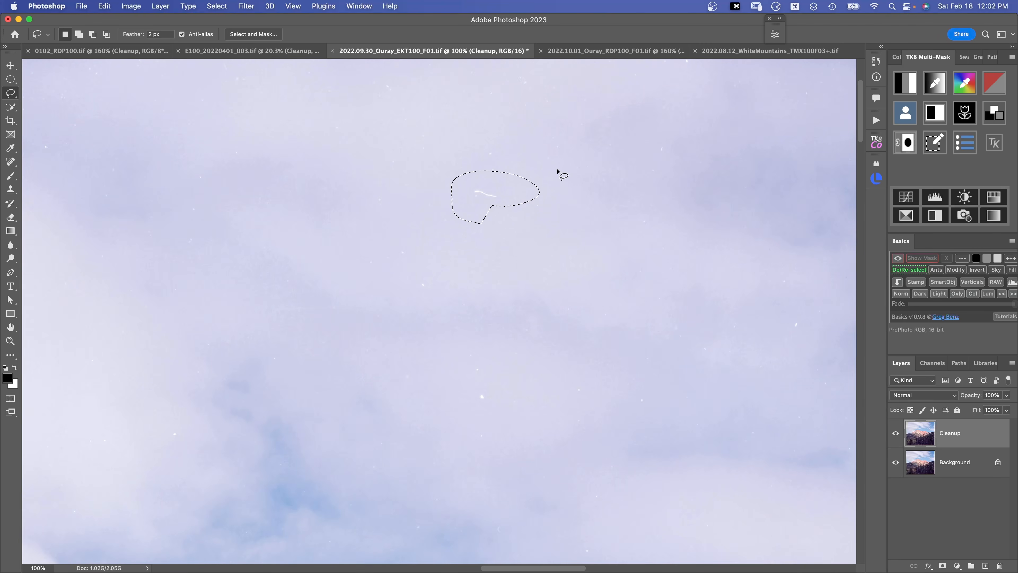
{"action": "key", "text": "super+F1"}
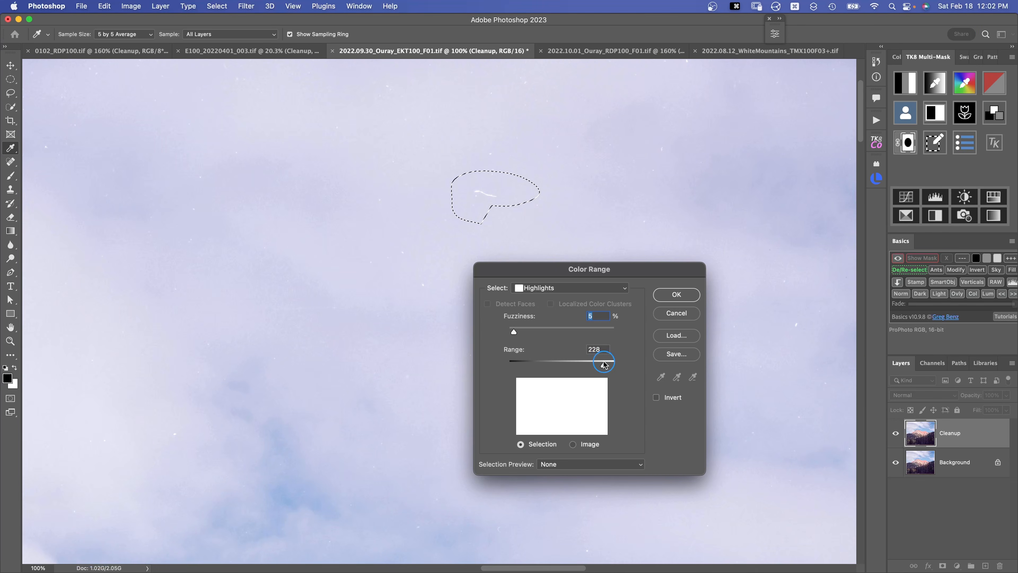
{"action": "left_click_drag", "start_coordinate": [601, 364], "coordinate": [604, 365]}
{"action": "left_click", "coordinate": [676, 295]}
{"action": "left_click_drag", "start_coordinate": [540, 299], "coordinate": [535, 245]}
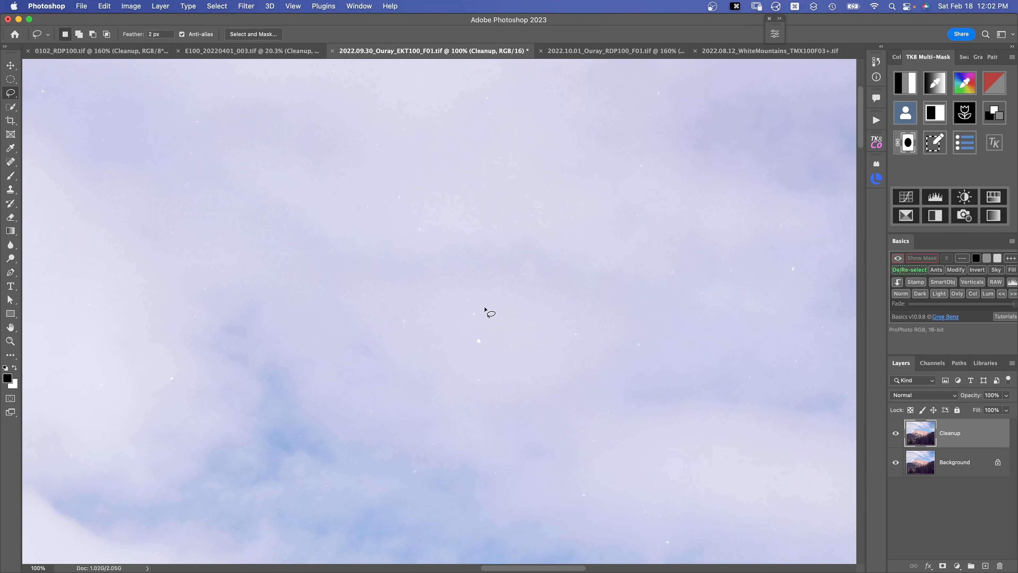
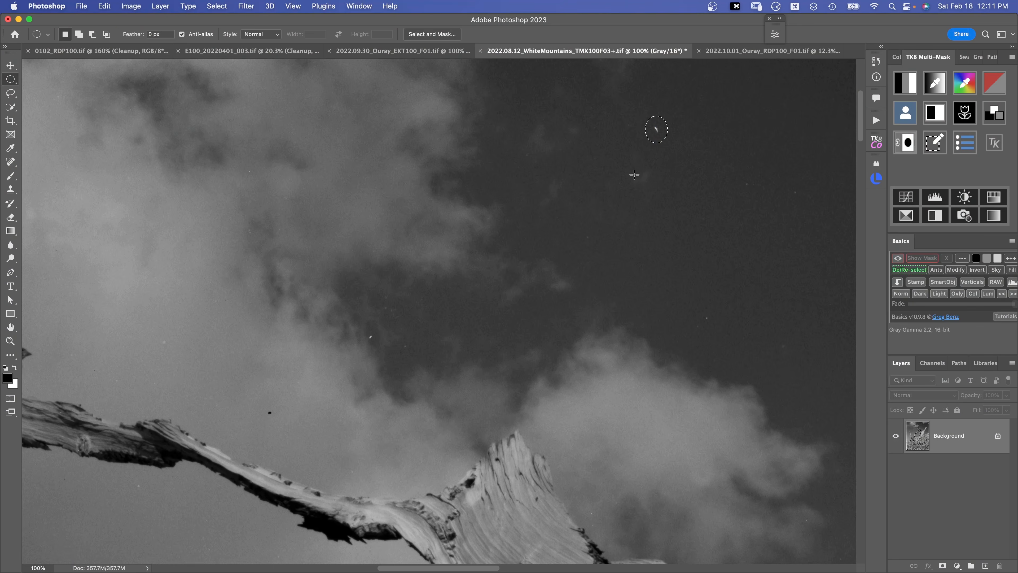
Run Remove White Dust with range 207 on the speck in the dark sky, and Remove Black Dust on the black speck above the branch
{"action": "key", "text": "super+F1"}
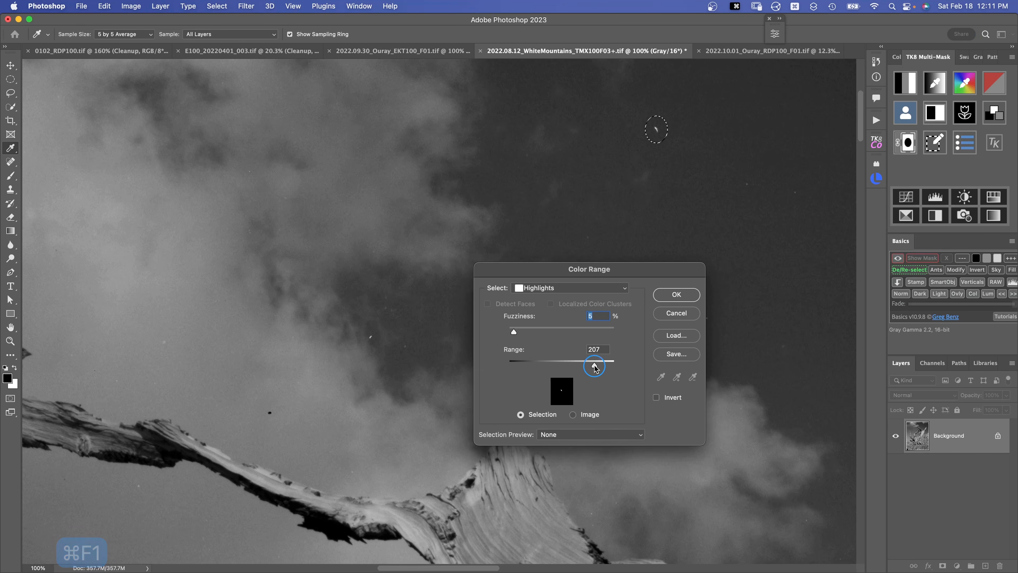
{"action": "key", "text": "Return"}
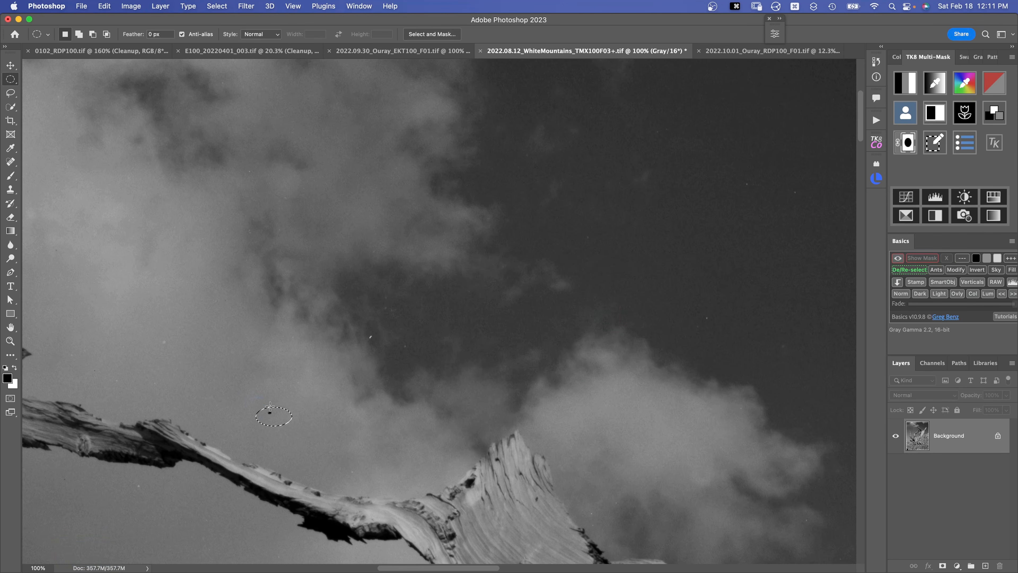
{"action": "key", "text": "super+F2"}
{"action": "left_click", "coordinate": [676, 294]}
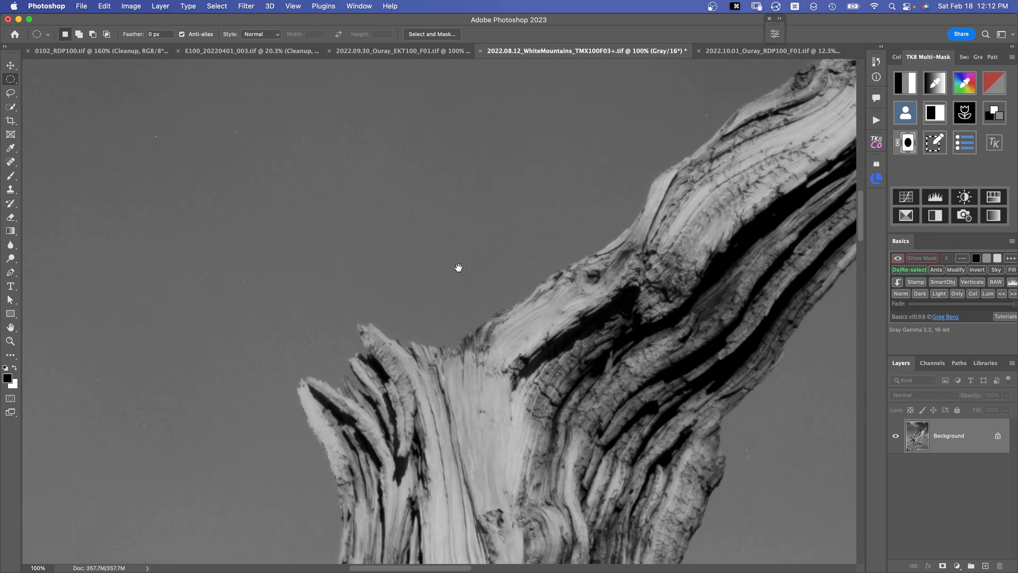
Select the large white specks between the two tree trunks with an ellipse and run Remove White Dust with a range of about 172
{"action": "left_click_drag", "start_coordinate": [459, 269], "coordinate": [436, 125]}
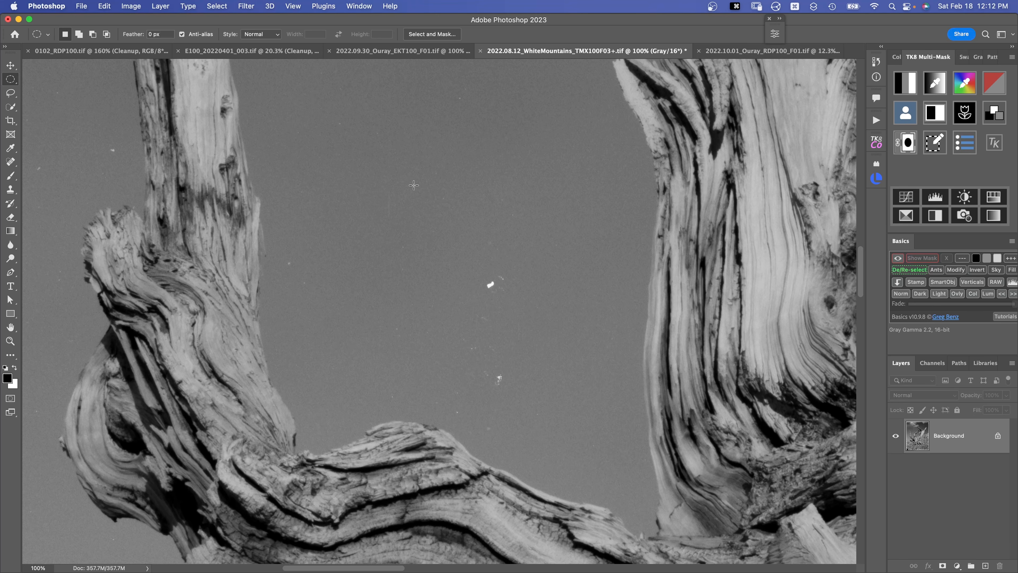
{"action": "left_click_drag", "start_coordinate": [406, 268], "coordinate": [603, 421]}
{"action": "key", "text": "super+F1"}
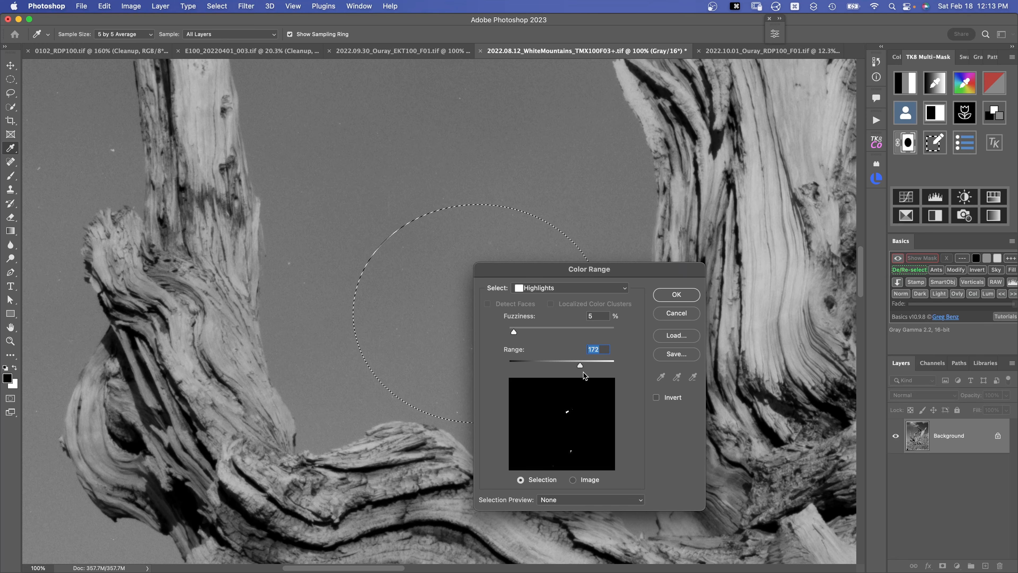
{"action": "left_click_drag", "start_coordinate": [584, 373], "coordinate": [579, 369]}
{"action": "left_click", "coordinate": [680, 299]}
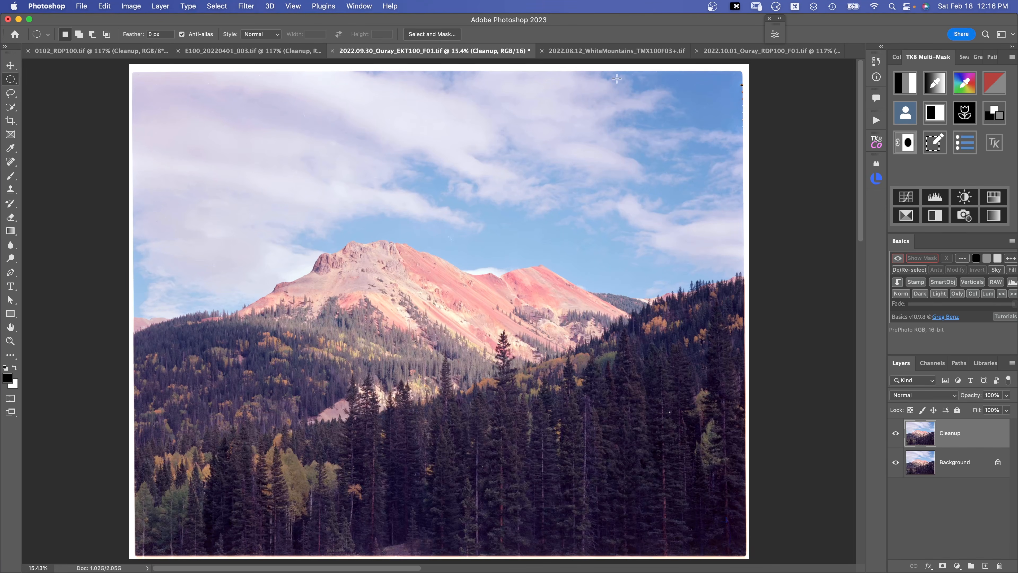
Try Remove White Dust on one large elliptical selection across the bright and shaded clouds of the Ouray photo, adjusting the Color Range range
{"action": "key", "text": "z"}
{"action": "left_click_drag", "start_coordinate": [355, 145], "coordinate": [518, 294]}
{"action": "key", "text": "m"}
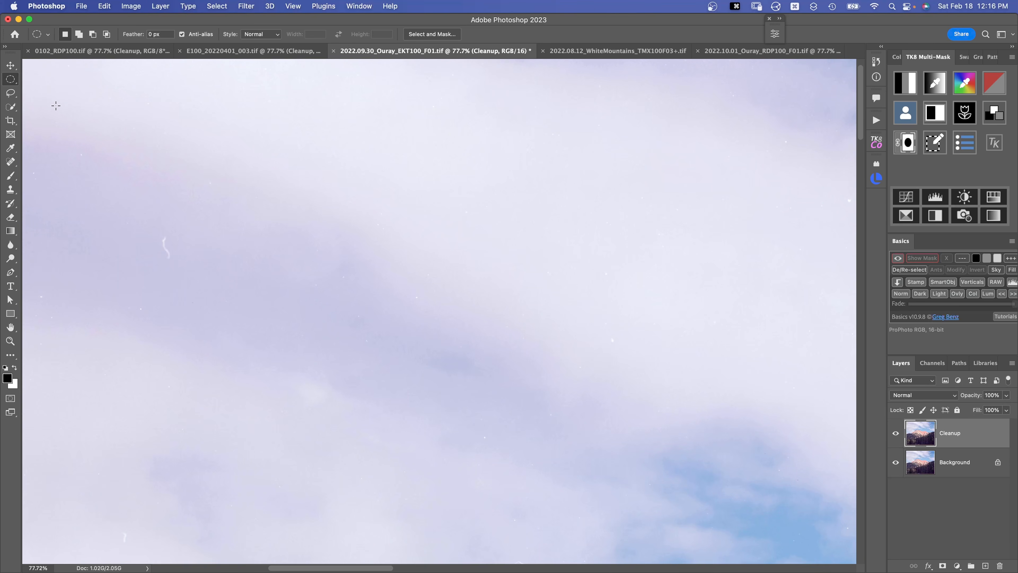
{"action": "left_click_drag", "start_coordinate": [62, 125], "coordinate": [755, 411]}
{"action": "key", "text": "super+F1"}
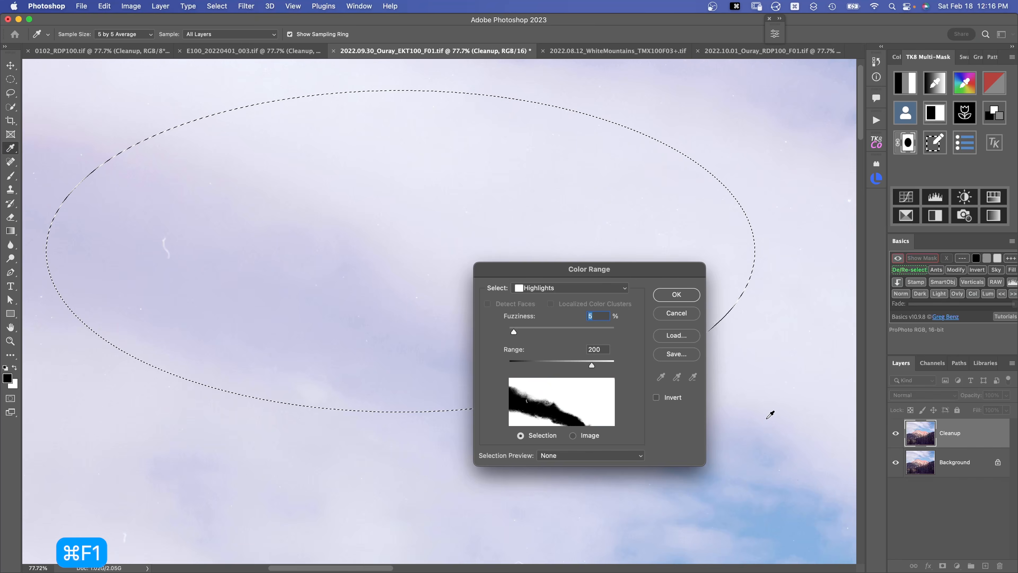
{"action": "left_click_drag", "start_coordinate": [603, 368], "coordinate": [602, 364]}
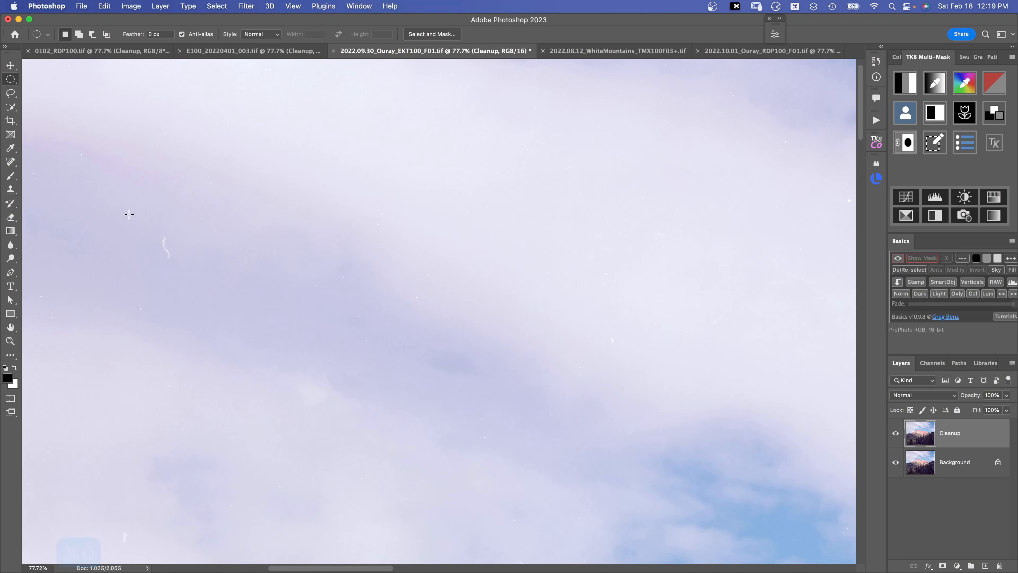
Draw separate elliptical selections around the individual white dust marks in the clouds, adding each to the current selection
{"action": "left_click_drag", "start_coordinate": [128, 214], "coordinate": [203, 283]}
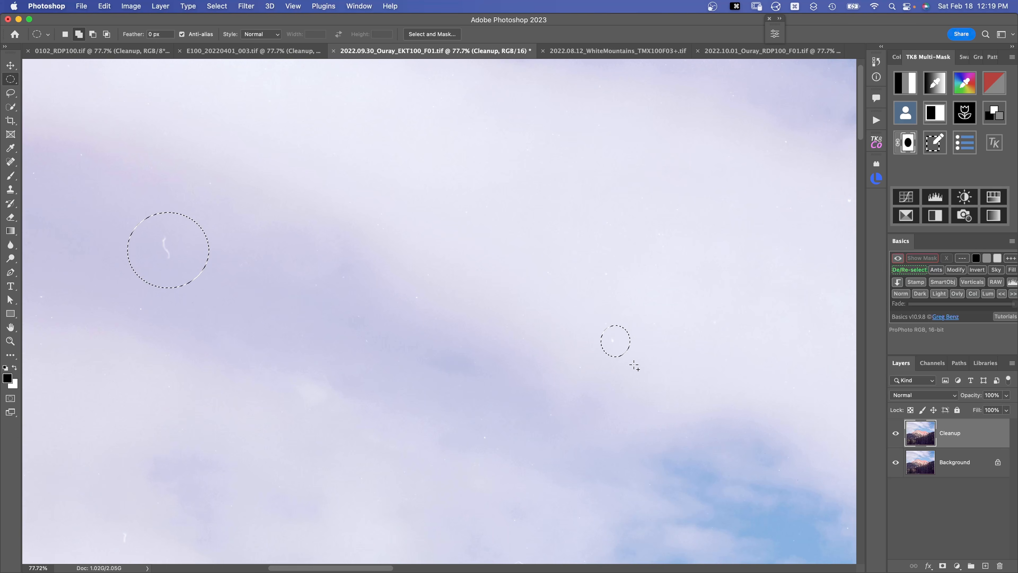
{"action": "left_click_drag", "start_coordinate": [487, 439], "coordinate": [497, 449]}
{"action": "left_click_drag", "start_coordinate": [390, 181], "coordinate": [460, 238]}
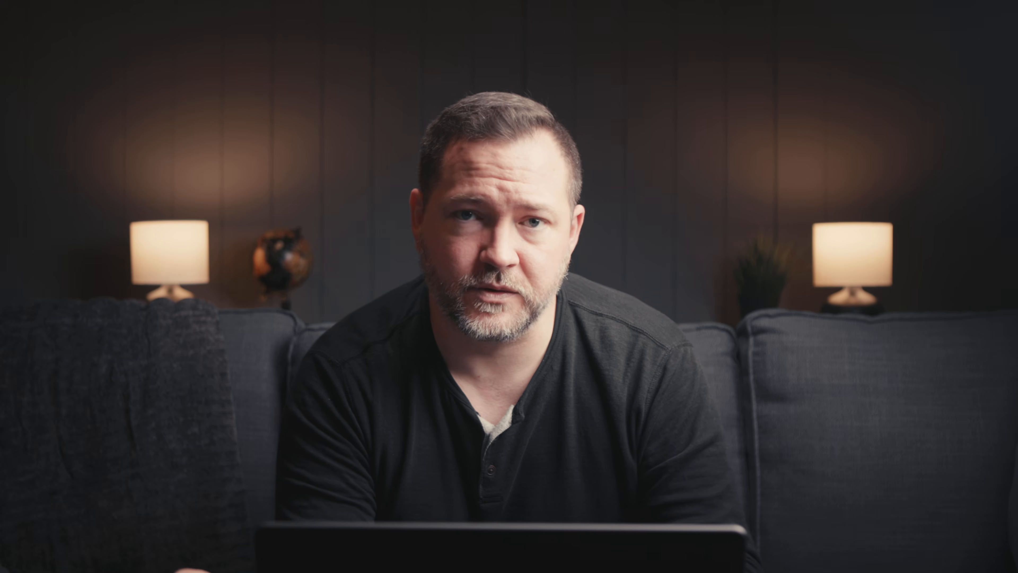
Add elliptical selections around the curved white fibre and nearby specks in the shaded cloud, and run Remove White Dust with range 207
{"action": "left_click_drag", "start_coordinate": [173, 250], "coordinate": [191, 275]}
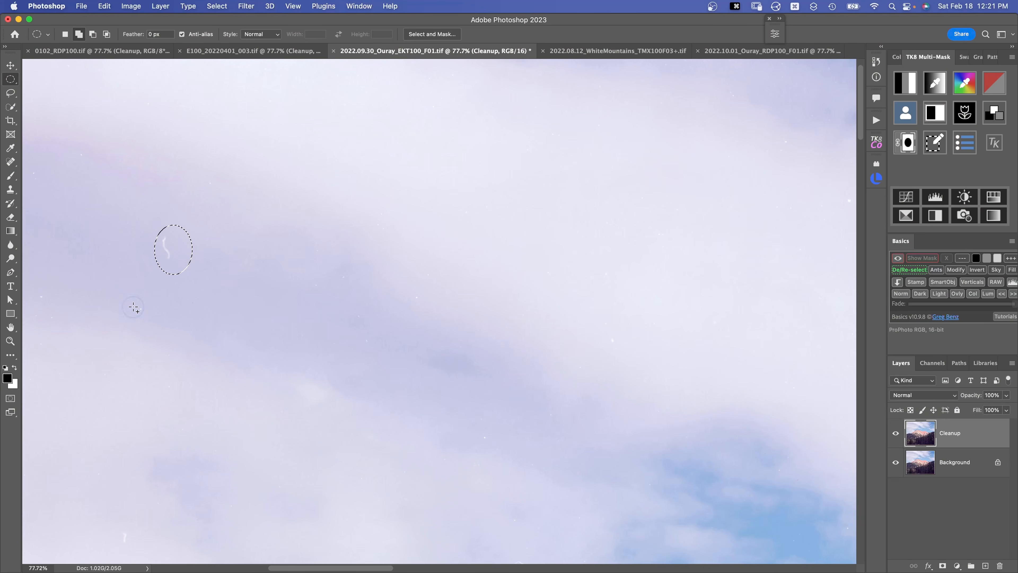
{"action": "left_click_drag", "start_coordinate": [28, 299], "coordinate": [35, 285]}
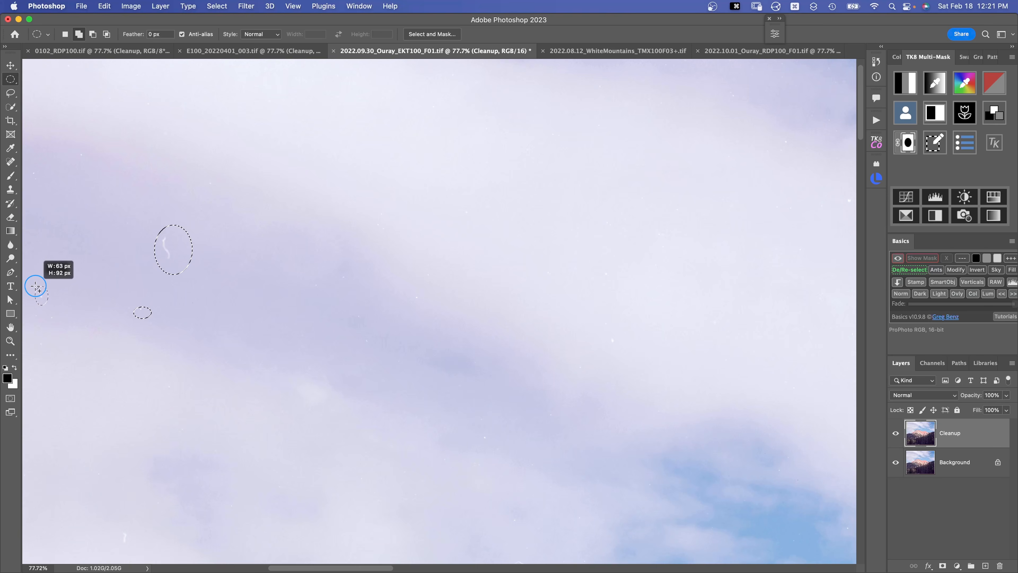
{"action": "key", "text": "super+F1"}
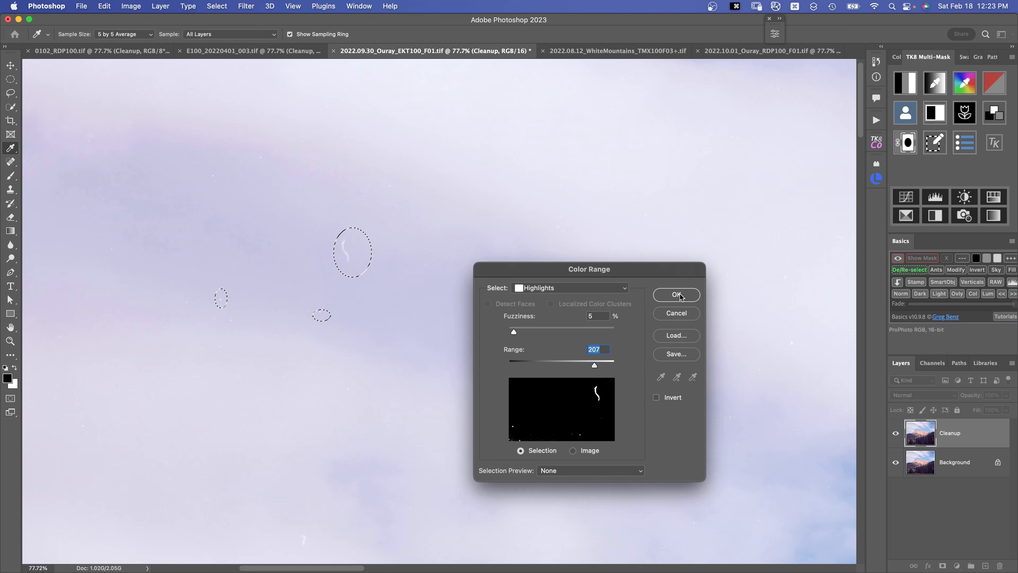
{"action": "left_click", "coordinate": [677, 295]}
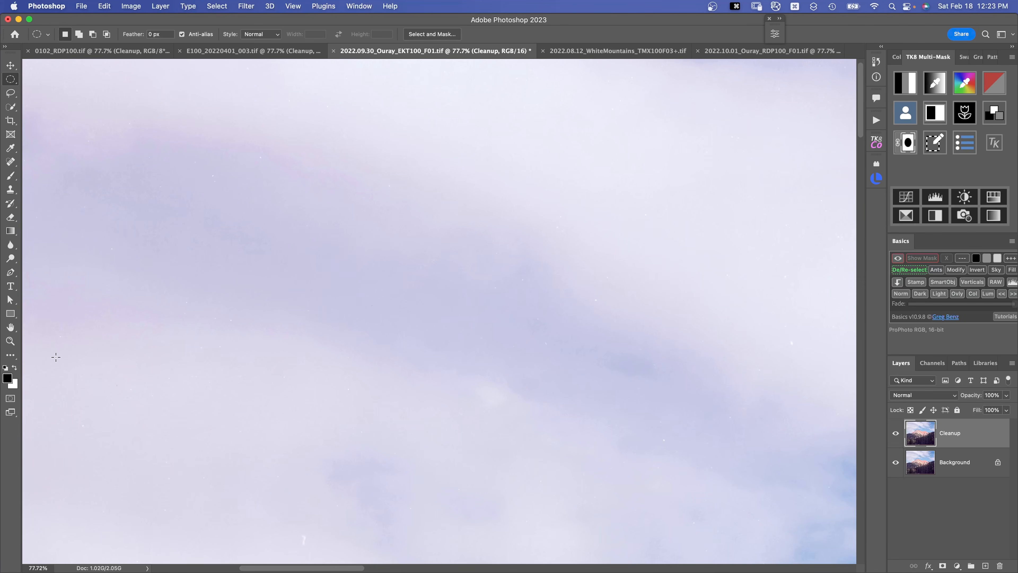
{"action": "key", "text": "super+z"}
{"action": "key", "text": "super+z"}
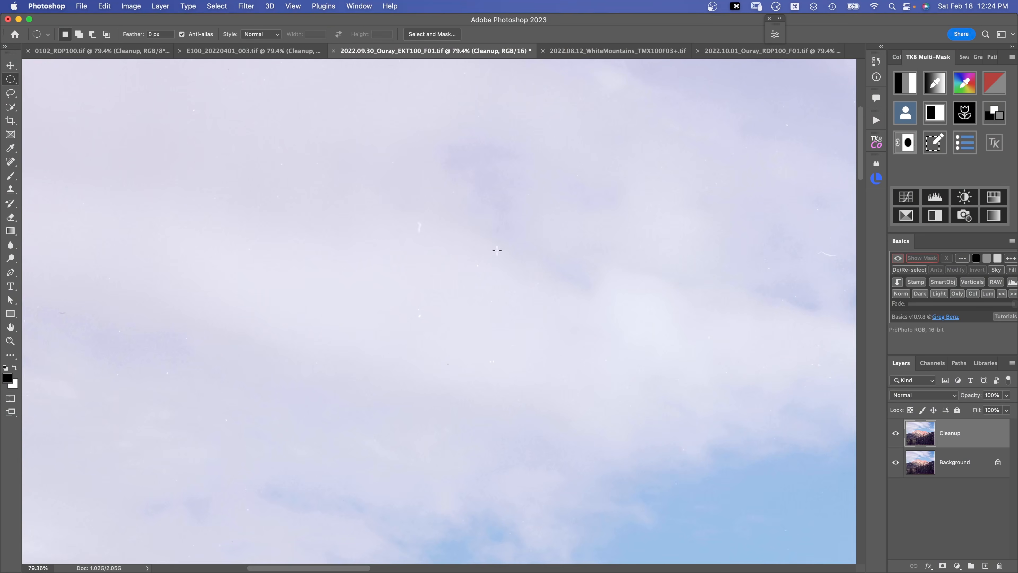
Select the white marks in the bright clouds with small ellipses and run Remove White Dust with range 238
{"action": "left_click_drag", "start_coordinate": [406, 304], "coordinate": [432, 329]}
{"action": "left_click_drag", "start_coordinate": [420, 227], "coordinate": [431, 243]}
{"action": "left_click_drag", "start_coordinate": [475, 262], "coordinate": [485, 271]}
{"action": "key", "text": "super+F1"}
{"action": "left_click_drag", "start_coordinate": [512, 188], "coordinate": [528, 190]}
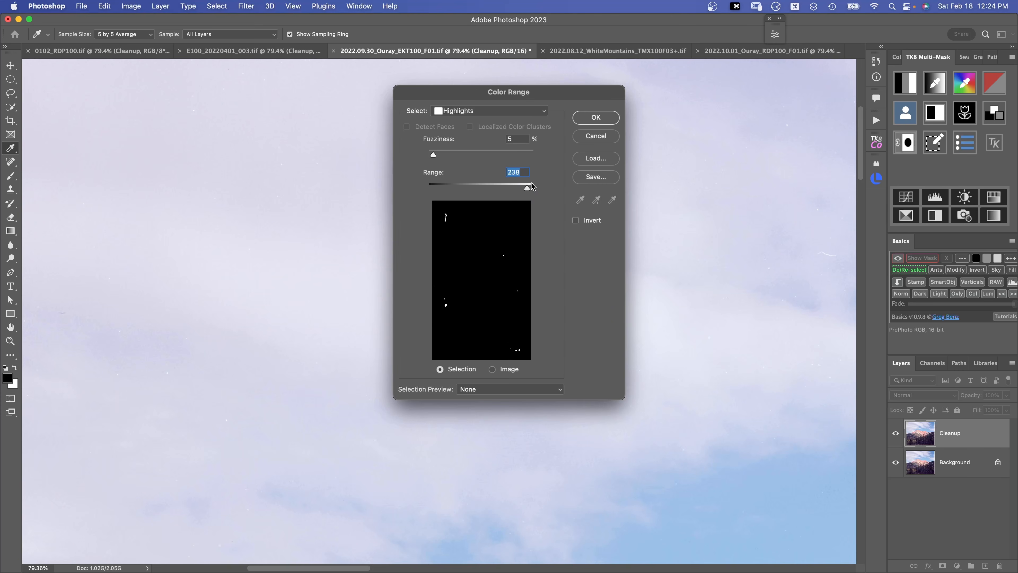
{"action": "key", "text": "Return"}
Select a large rectangle over the shaded clouds near the photo's upper-left corner and run Remove White Dust with an adjusted range
{"action": "mouse_move", "coordinate": [554, 291]}
{"action": "left_mouse_down"}
{"action": "mouse_move", "coordinate": [486, 368]}
{"action": "mouse_move", "coordinate": [782, 195]}
{"action": "mouse_move", "coordinate": [746, 222]}
{"action": "mouse_move", "coordinate": [660, 242]}
{"action": "left_mouse_up"}
{"action": "key", "text": "shift+m"}
{"action": "mouse_move", "coordinate": [184, 112]}
{"action": "left_mouse_down"}
{"action": "mouse_move", "coordinate": [614, 328]}
{"action": "mouse_move", "coordinate": [586, 321]}
{"action": "left_mouse_up"}
{"action": "key", "text": "super+F1"}
{"action": "left_click_drag", "start_coordinate": [527, 188], "coordinate": [523, 192]}
{"action": "left_click", "coordinate": [597, 119]}
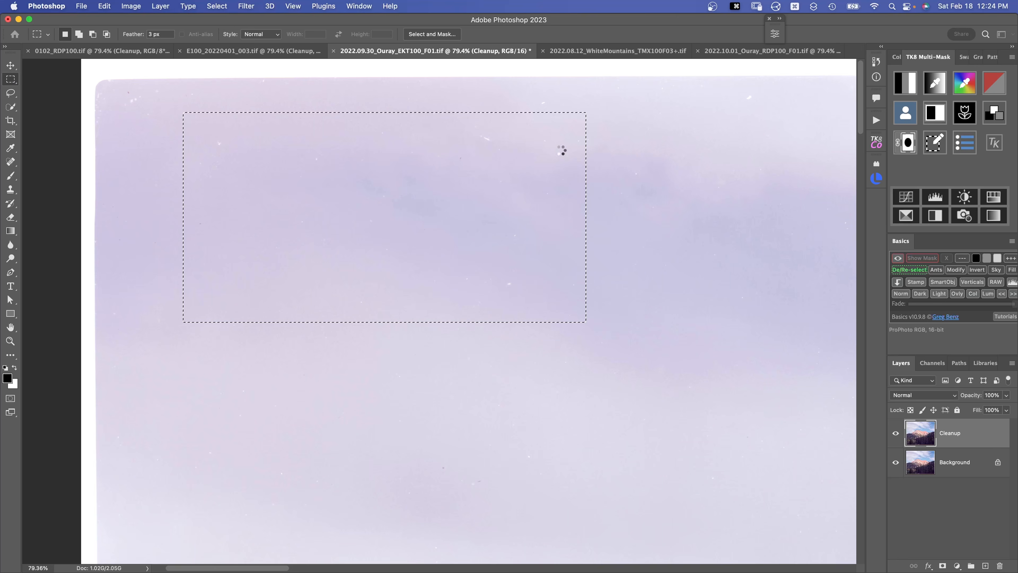
Select a narrow rectangle around the white marks along the photo's upper edge and run Remove White Dust with range 235
{"action": "scroll", "coordinate": [595, 203], "scroll_direction": "right", "scroll_amount": 5}
{"action": "scroll", "coordinate": [596, 203], "scroll_direction": "up", "scroll_amount": 2}
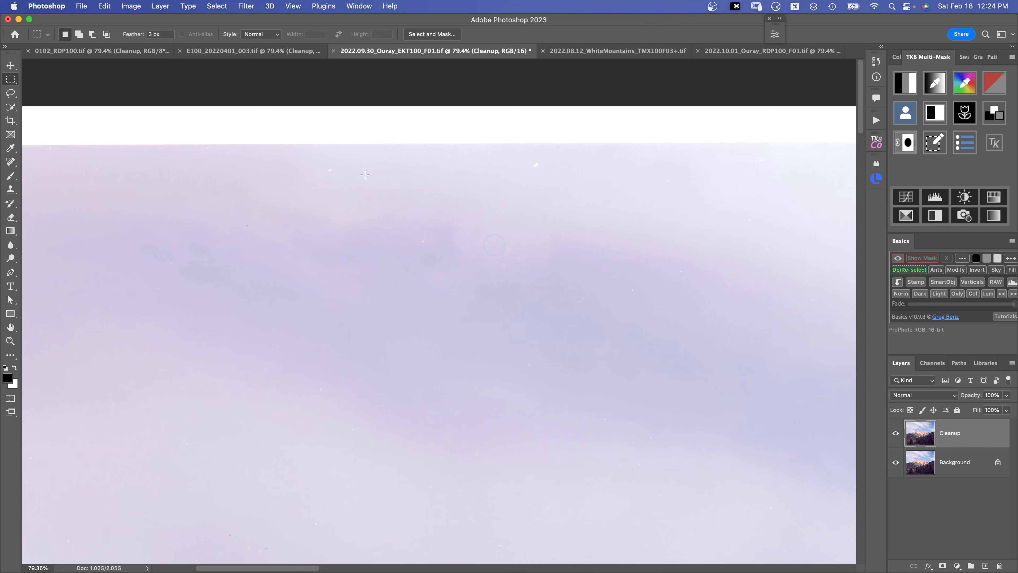
{"action": "left_click_drag", "start_coordinate": [310, 162], "coordinate": [593, 191]}
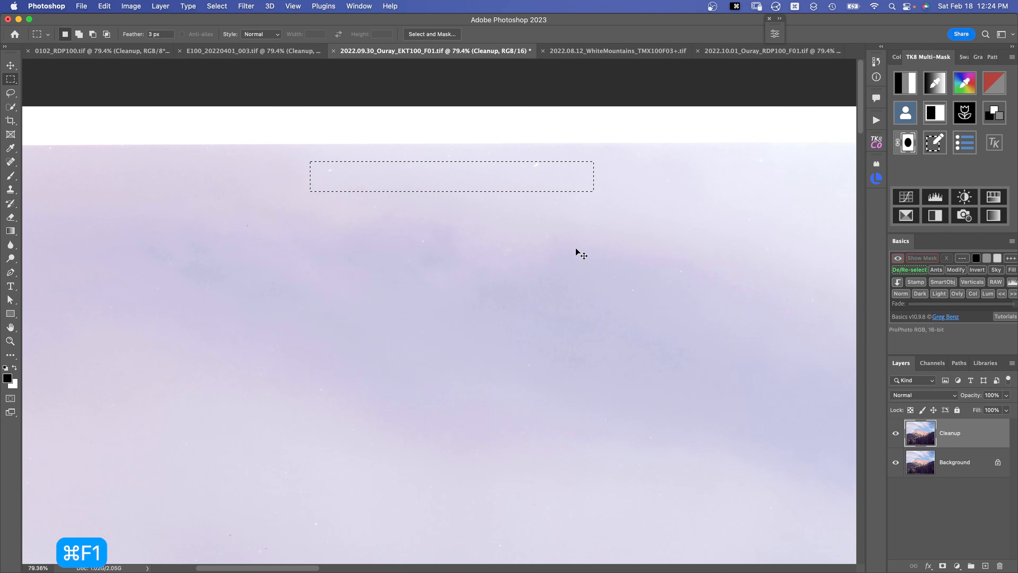
{"action": "key", "text": "super+F1"}
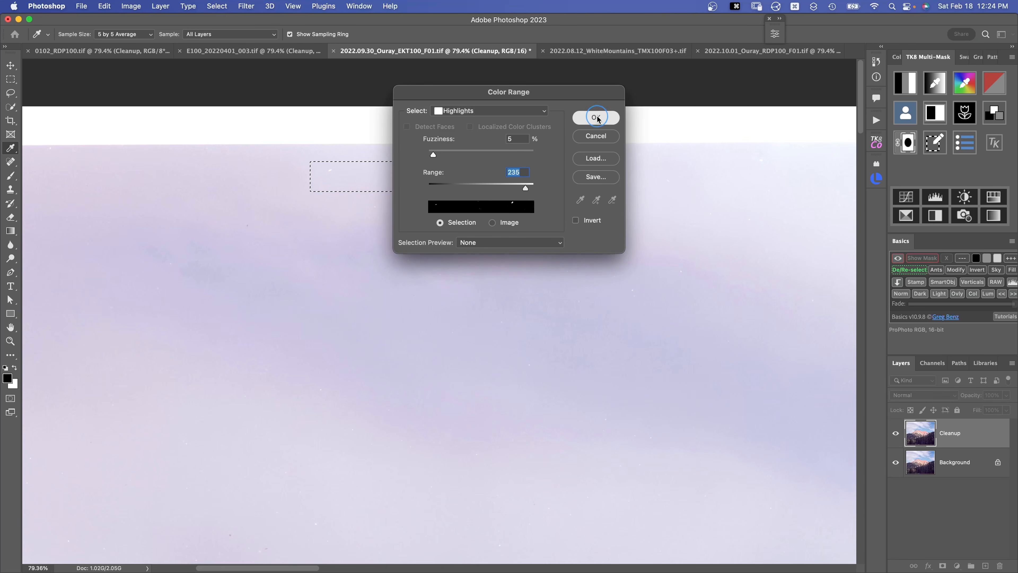
{"action": "key", "text": "Escape"}
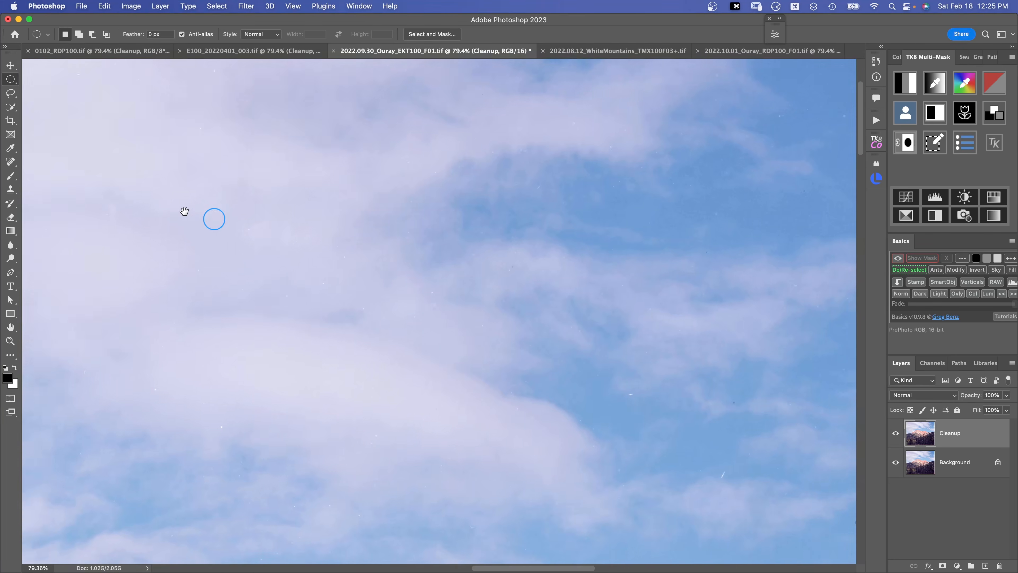
Select the white marks between the clouds and blue sky with an ellipse and run Remove White Dust with a range of about 200
{"action": "left_click_drag", "start_coordinate": [259, 222], "coordinate": [565, 171]}
{"action": "left_click_drag", "start_coordinate": [551, 270], "coordinate": [576, 295]}
{"action": "key", "text": "super+F1"}
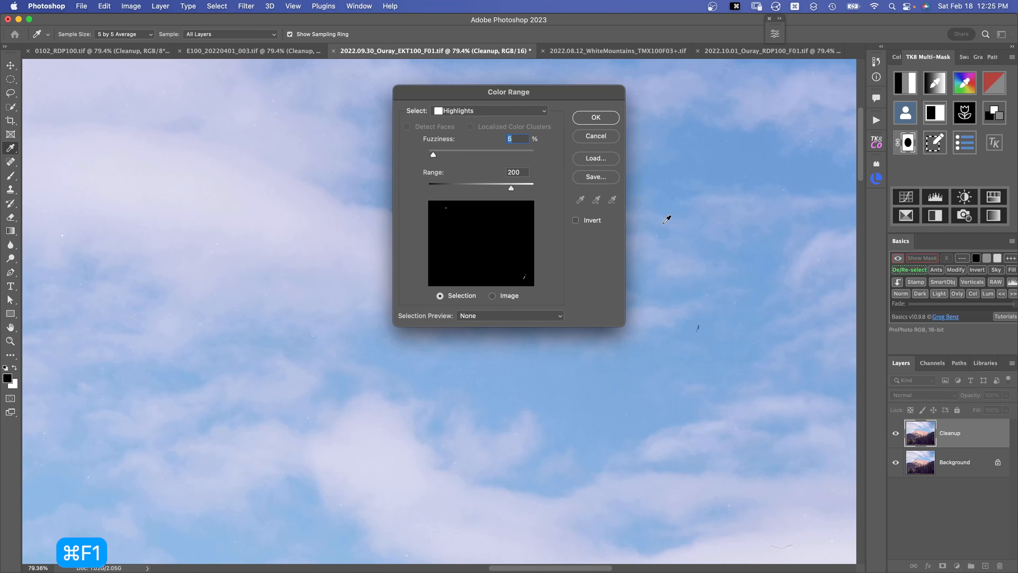
{"action": "left_click_drag", "start_coordinate": [512, 186], "coordinate": [513, 186]}
{"action": "key", "text": "super"}
{"action": "key", "text": "Return"}
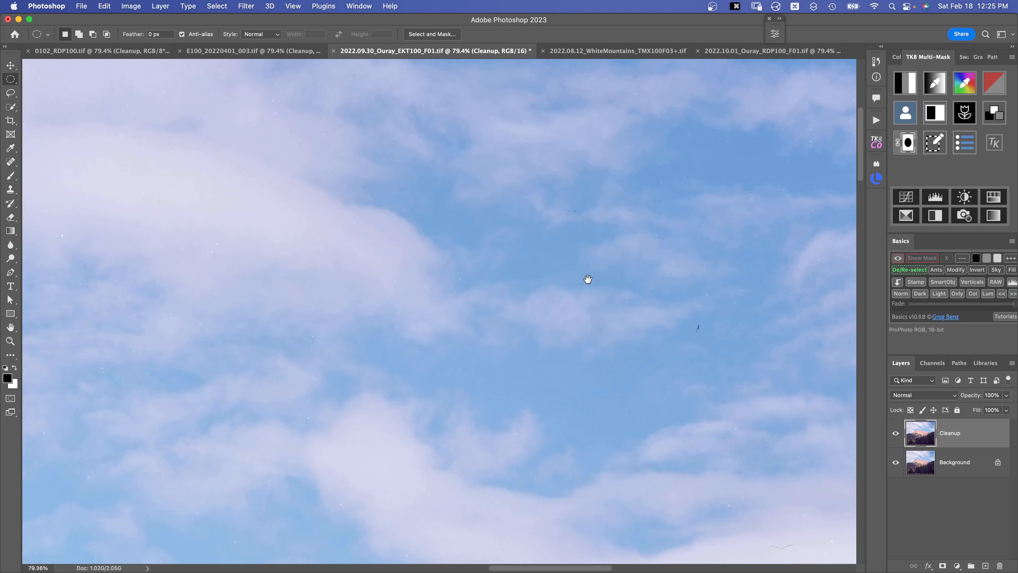
Select the small black mark in the blue sky with an ellipse and run Remove Black Dust on it
{"action": "scroll", "coordinate": [573, 275], "scroll_direction": "down", "scroll_amount": 3}
{"action": "scroll", "coordinate": [573, 275], "scroll_direction": "right", "scroll_amount": 5}
{"action": "left_click_drag", "start_coordinate": [594, 258], "coordinate": [572, 277]}
{"action": "key", "text": "super+F2"}
{"action": "left_click", "coordinate": [596, 119]}
Select the specks in the deep blue sky near the photo's right edge with a large ellipse and run Remove White Dust with range 187
{"action": "left_click_drag", "start_coordinate": [663, 201], "coordinate": [567, 251]}
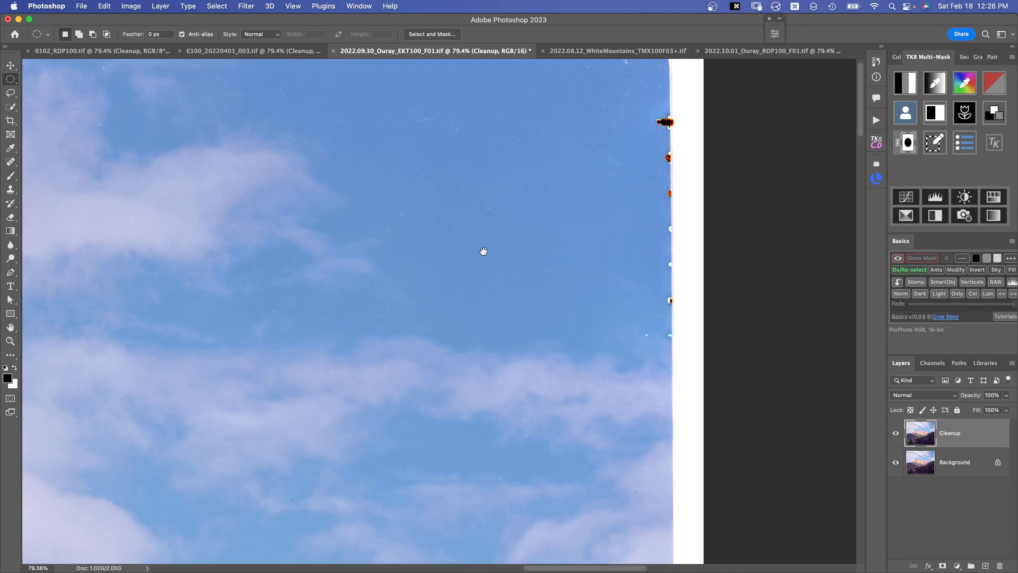
{"action": "left_click_drag", "start_coordinate": [379, 114], "coordinate": [596, 302]}
{"action": "key", "text": "super+F1"}
{"action": "left_click_drag", "start_coordinate": [507, 189], "coordinate": [505, 188]}
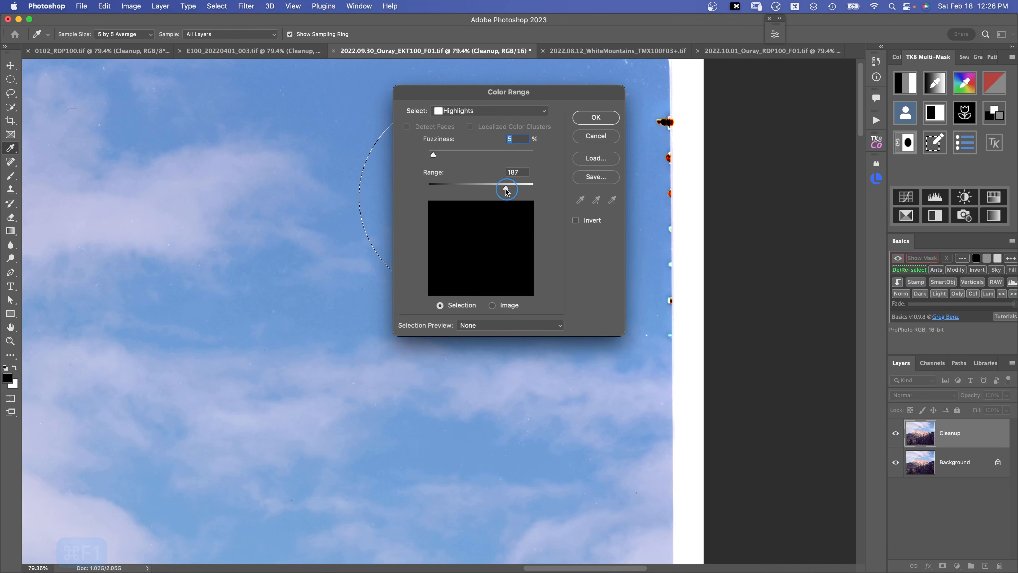
{"action": "left_click", "coordinate": [588, 121]}
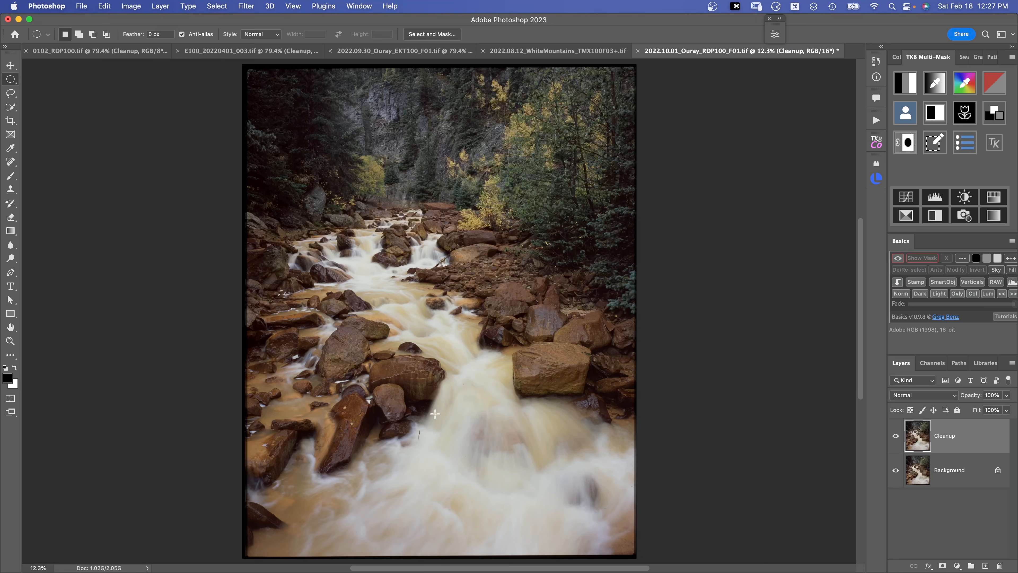
Select the dark stick-shaped mark in the white water of the river photo with a rectangle and run Remove Black Dust with range 157
{"action": "scroll", "coordinate": [422, 289], "scroll_direction": "up", "scroll_amount": 5}
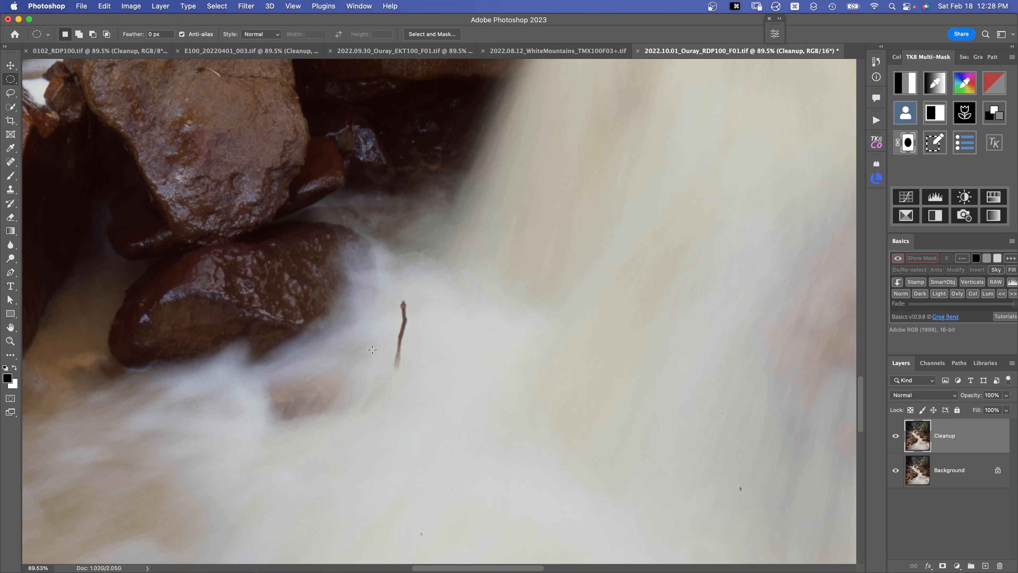
{"action": "key", "text": "super+F2"}
{"action": "left_click_drag", "start_coordinate": [469, 187], "coordinate": [478, 188]}
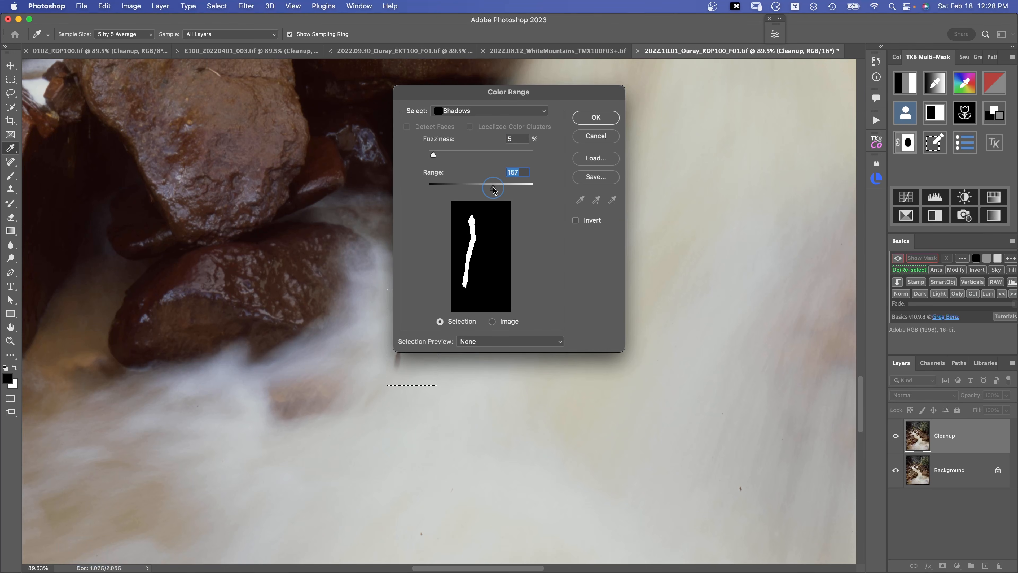
{"action": "left_click", "coordinate": [599, 121]}
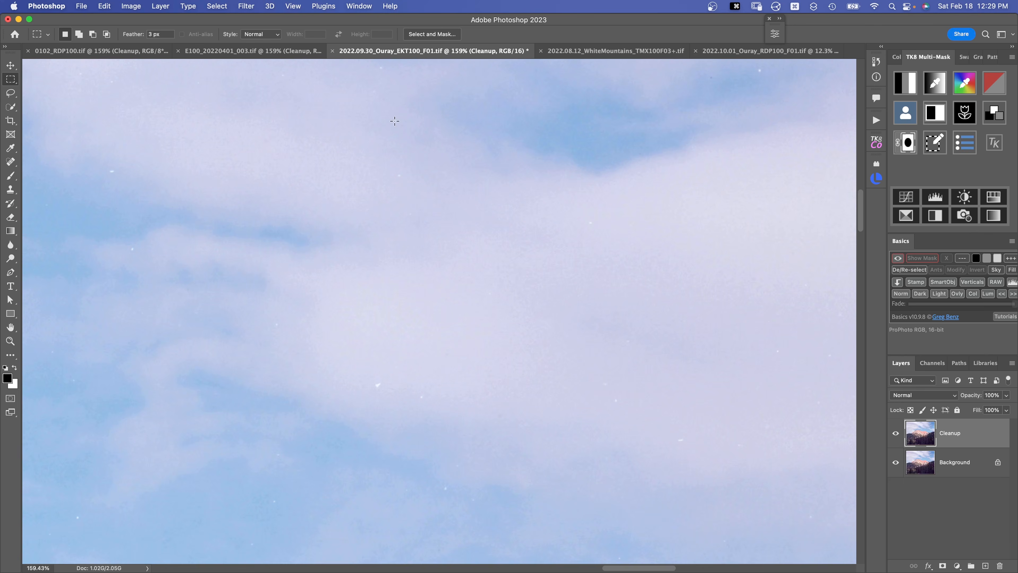
Select the blue fibre among the dark trees of the Ouray mountain photo with a large ellipse and open Color Range through Remove White Dust
{"action": "key", "text": "h"}
{"action": "left_click_drag", "start_coordinate": [395, 121], "coordinate": [750, 519]}
{"action": "key", "text": "z"}
{"action": "left_click_drag", "start_coordinate": [708, 475], "coordinate": [662, 347]}
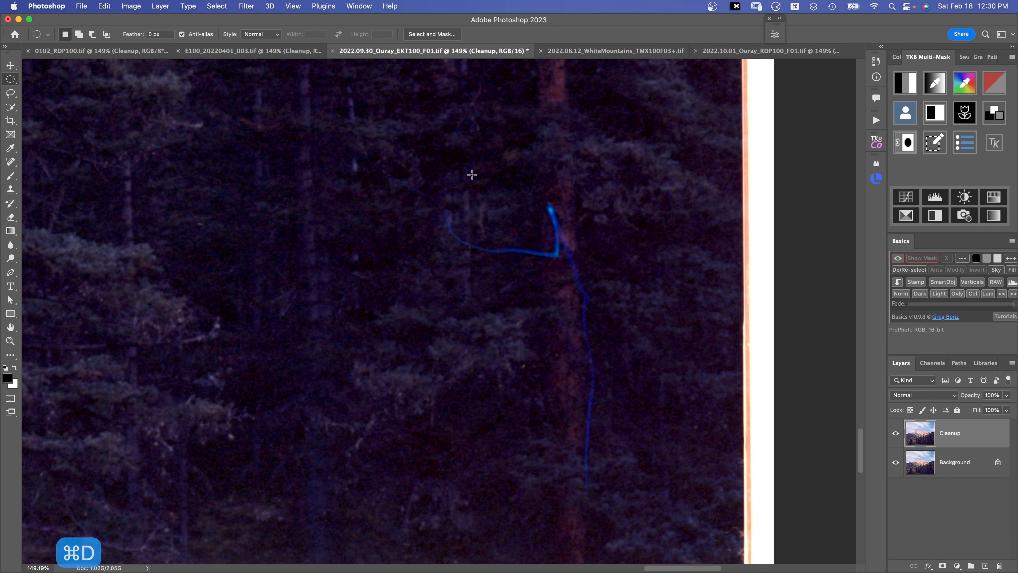
{"action": "left_click_drag", "start_coordinate": [366, 146], "coordinate": [402, 178]}
{"action": "left_click_drag", "start_coordinate": [664, 488], "coordinate": [678, 539]}
{"action": "key", "text": "super+1"}
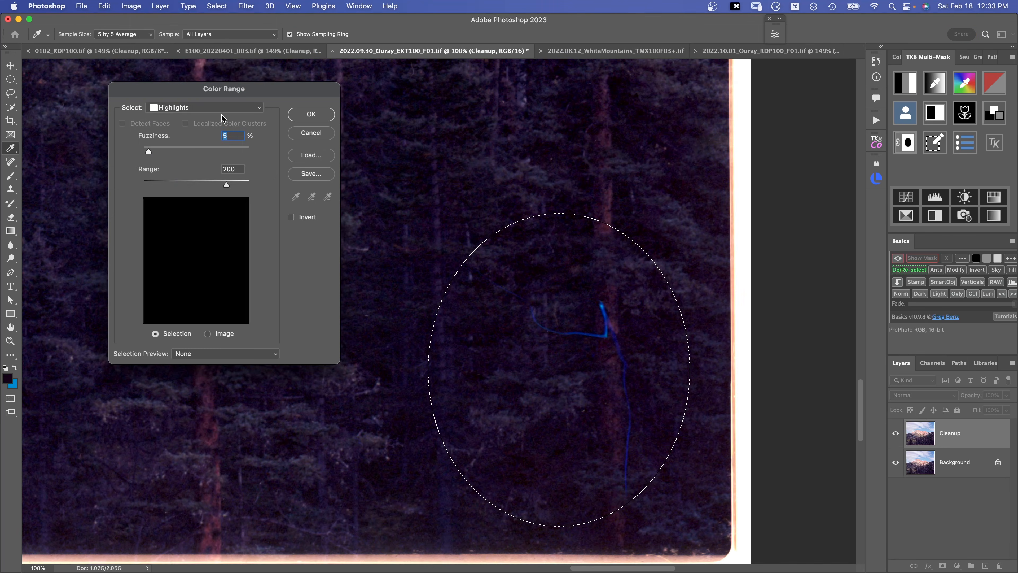
Switch Color Range to Sampled Colors, sample the blue of the fibre with fuzziness 30, and apply the removal
{"action": "left_click", "coordinate": [223, 107]}
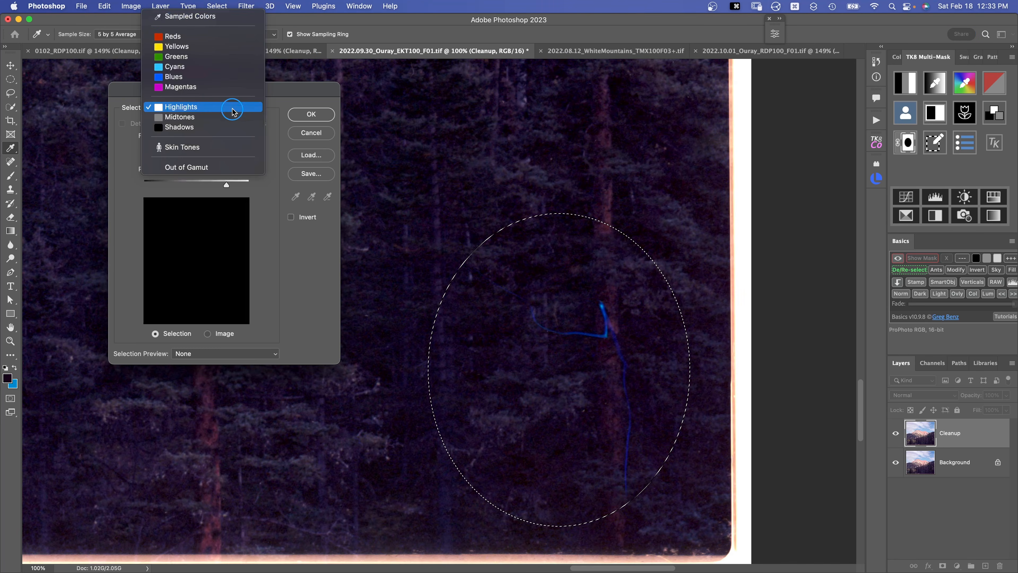
{"action": "left_click", "coordinate": [208, 18]}
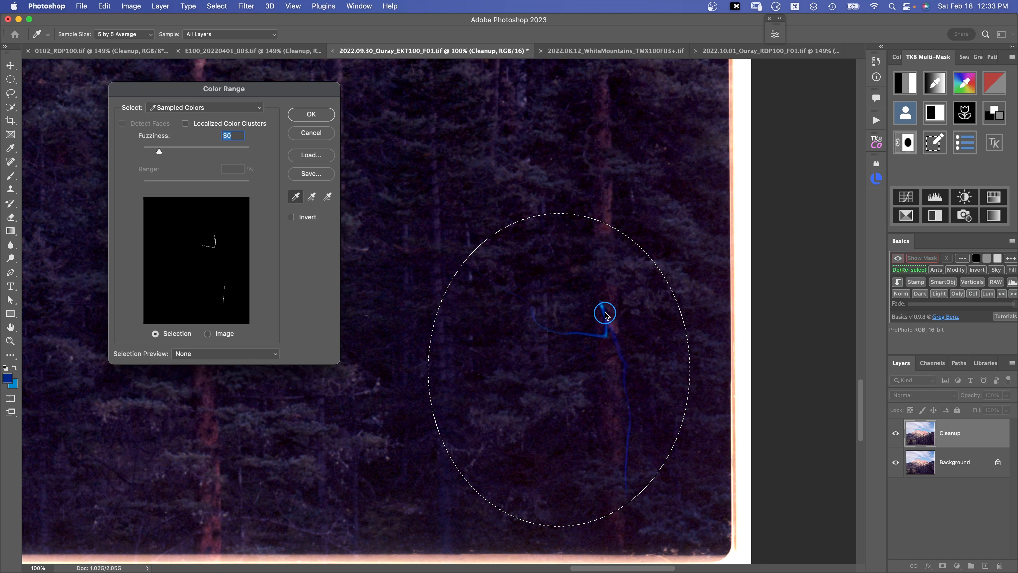
{"action": "left_click", "coordinate": [605, 314]}
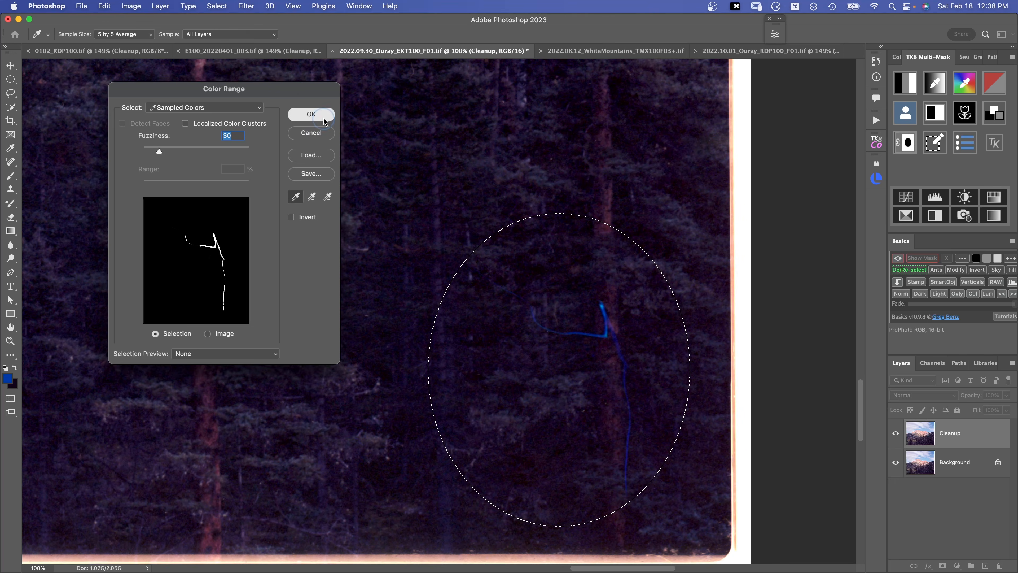
{"action": "left_click", "coordinate": [311, 115]}
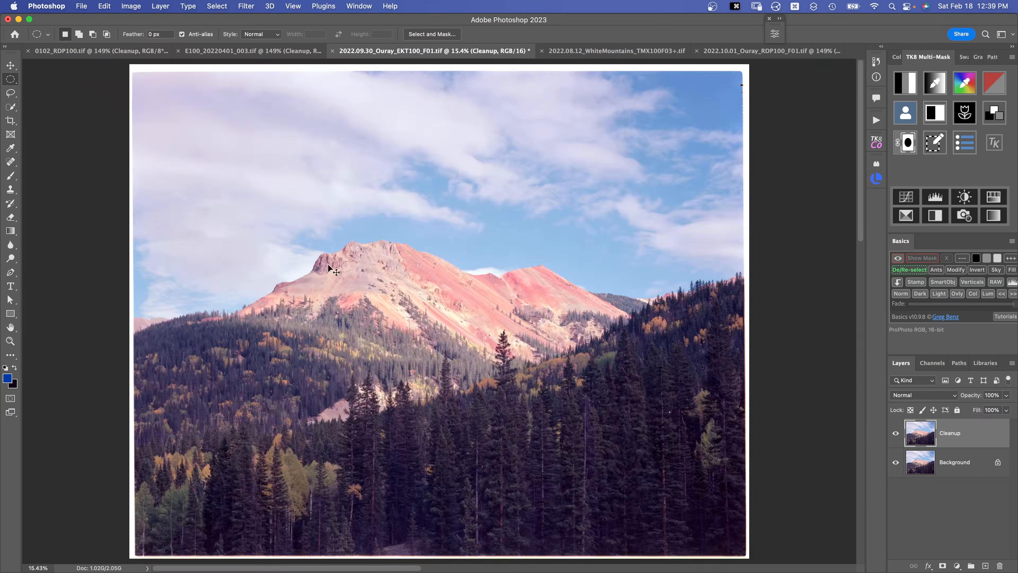
Select a round area of shaded cloud near the photo's upper-left corner and run Remove White Dust with range 212
{"action": "key", "text": "super+1"}
{"action": "scroll", "coordinate": [223, 484], "scroll_direction": "up", "scroll_amount": 5}
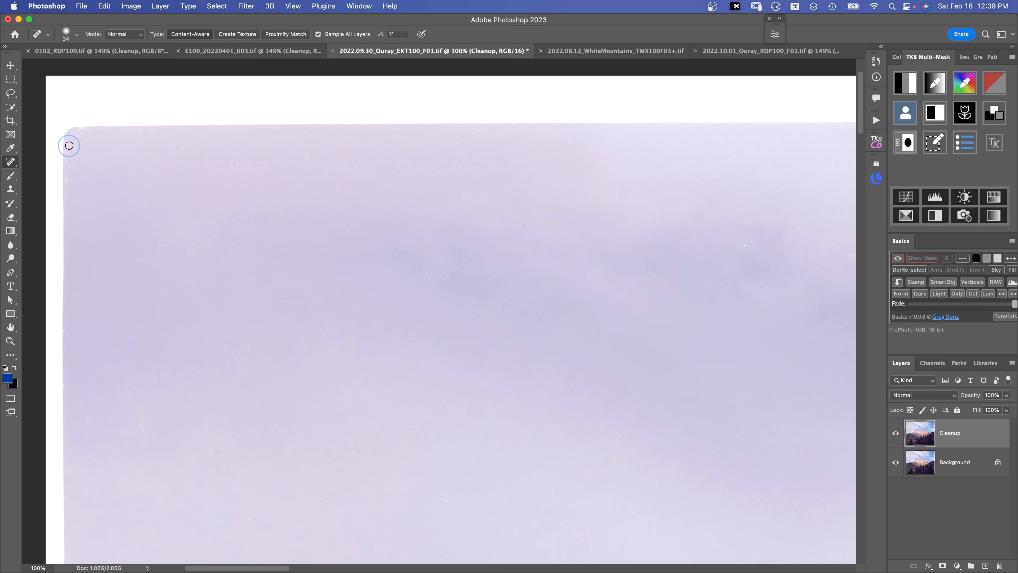
{"action": "scroll", "coordinate": [438, 141], "scroll_direction": "down", "scroll_amount": 3}
{"action": "key", "text": "F5"}
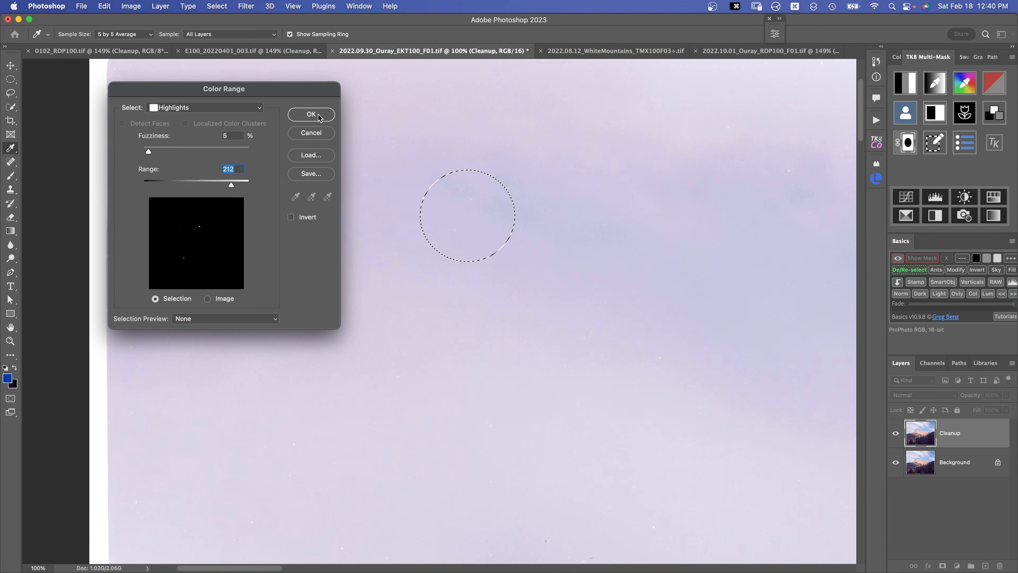
{"action": "key", "text": "Escape"}
Run Remove Black Dust with range 129 on the thin dark mark in the upper clouds, and Remove White Dust on a wider rectangle around it
{"action": "scroll", "coordinate": [484, 214], "scroll_direction": "up", "scroll_amount": 2}
{"action": "left_click_drag", "start_coordinate": [288, 222], "coordinate": [299, 223]}
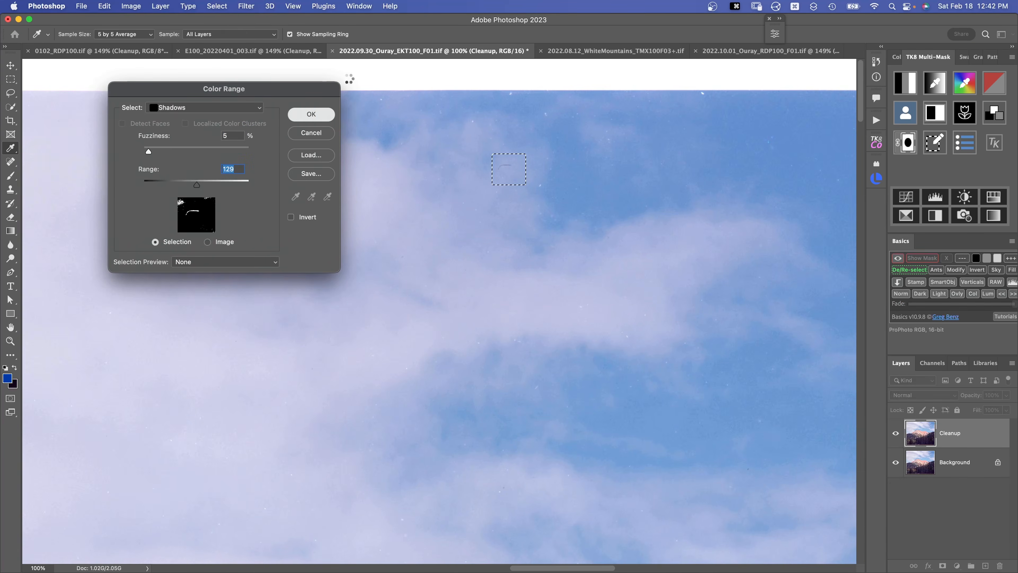
{"action": "key", "text": "super+F1"}
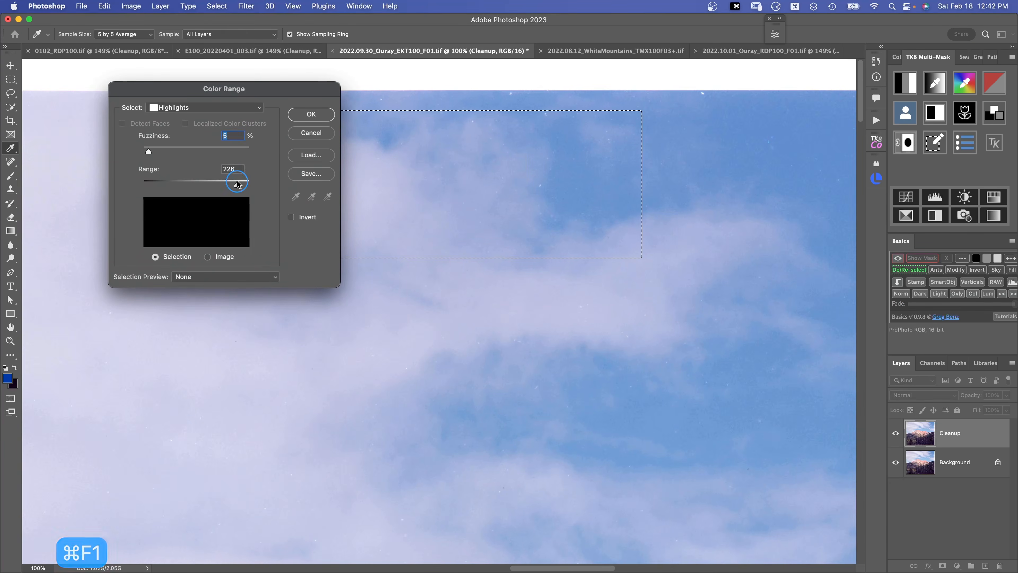
Run Remove White Dust on successive large elliptical selections across the clouds and blue sky, using range 201 for the first and adjusting each following range
{"action": "key", "text": "super+F1"}
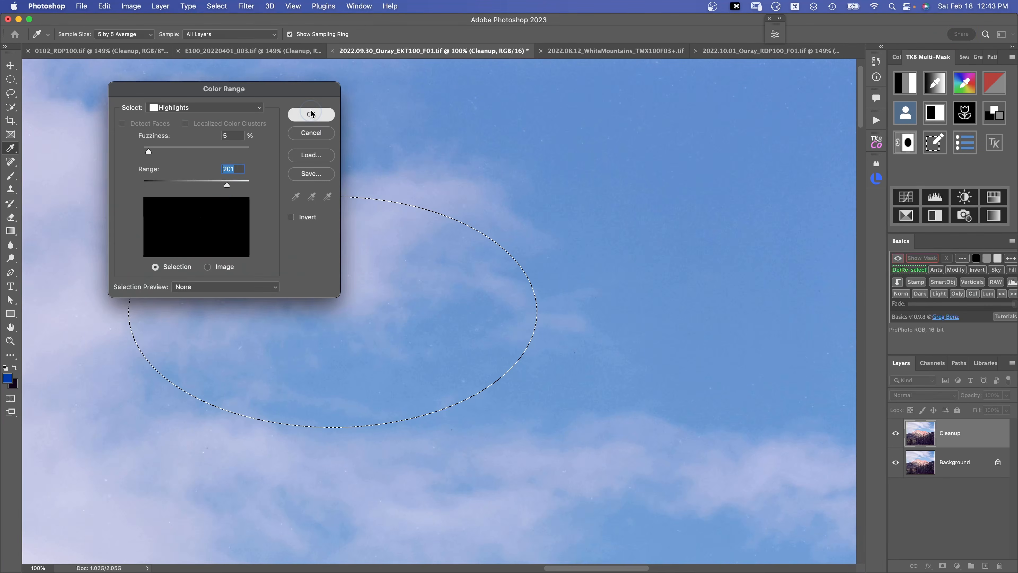
{"action": "left_click", "coordinate": [312, 114]}
{"action": "key", "text": "super+F1"}
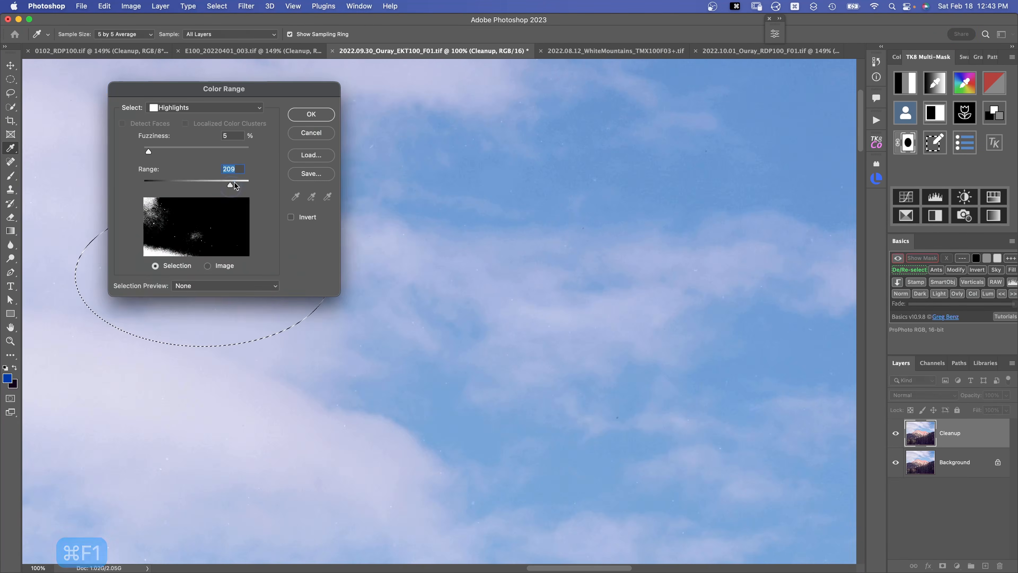
{"action": "key", "text": "super+F1"}
{"action": "key", "text": "super+F1"}
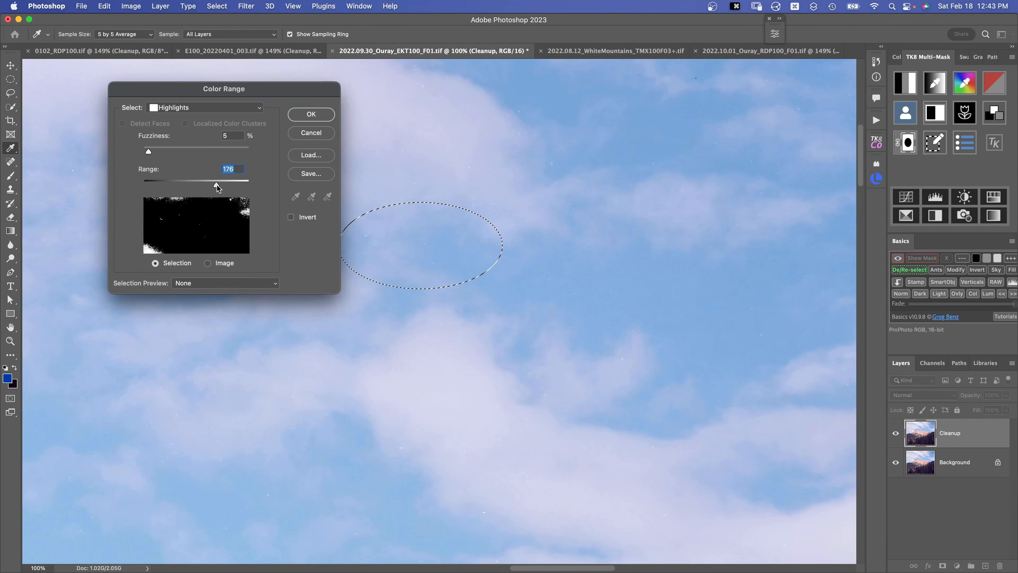
{"action": "key", "text": "Return"}
Select the white marks near the photo's right edge with a tall ellipse and run Remove White Dust
{"action": "mouse_move", "coordinate": [190, 113]}
{"action": "left_mouse_down"}
{"action": "mouse_move", "coordinate": [432, 277]}
{"action": "mouse_move", "coordinate": [423, 287]}
{"action": "left_mouse_up"}
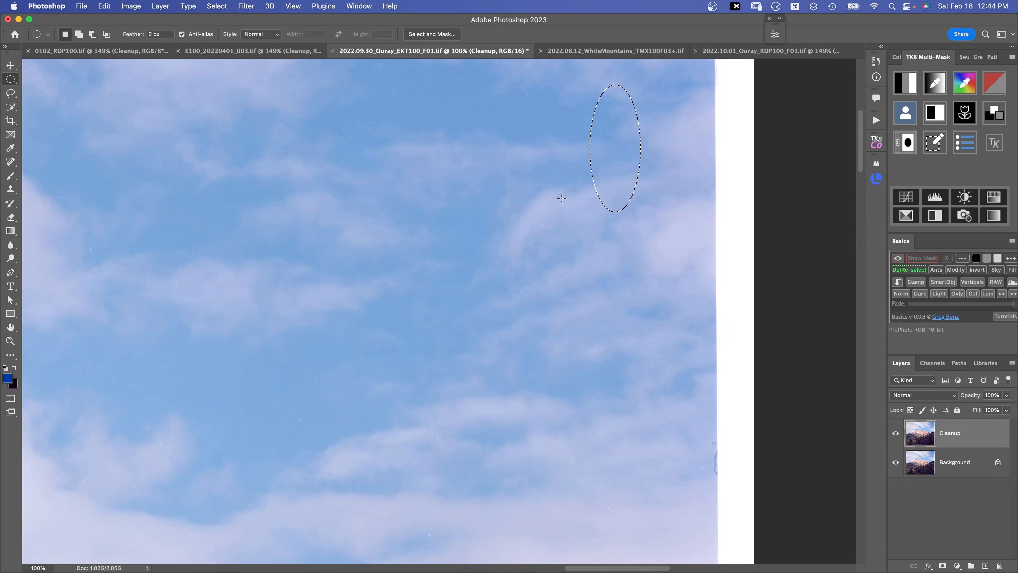
{"action": "key", "text": "super+F1"}
{"action": "key", "text": "Return"}
{"action": "left_click", "coordinate": [620, 316]}
Select another patch of the sky and run Remove White Dust on its remaining specks
{"action": "scroll", "coordinate": [605, 210], "scroll_direction": "up", "scroll_amount": 5}
{"action": "mouse_move", "coordinate": [624, 150]}
{"action": "left_mouse_down"}
{"action": "mouse_move", "coordinate": [609, 143]}
{"action": "mouse_move", "coordinate": [624, 149]}
{"action": "left_mouse_up"}
{"action": "scroll", "coordinate": [593, 336], "scroll_direction": "down", "scroll_amount": 3}
{"action": "scroll", "coordinate": [477, 216], "scroll_direction": "up", "scroll_amount": 5}
{"action": "key", "text": "super+F1"}
{"action": "key", "text": "Return"}
Run Remove White Dust on a small selection in the dark forest below the mountain, with a lowered range
{"action": "scroll", "coordinate": [606, 230], "scroll_direction": "down", "scroll_amount": 10}
{"action": "scroll", "coordinate": [606, 230], "scroll_direction": "left", "scroll_amount": 3}
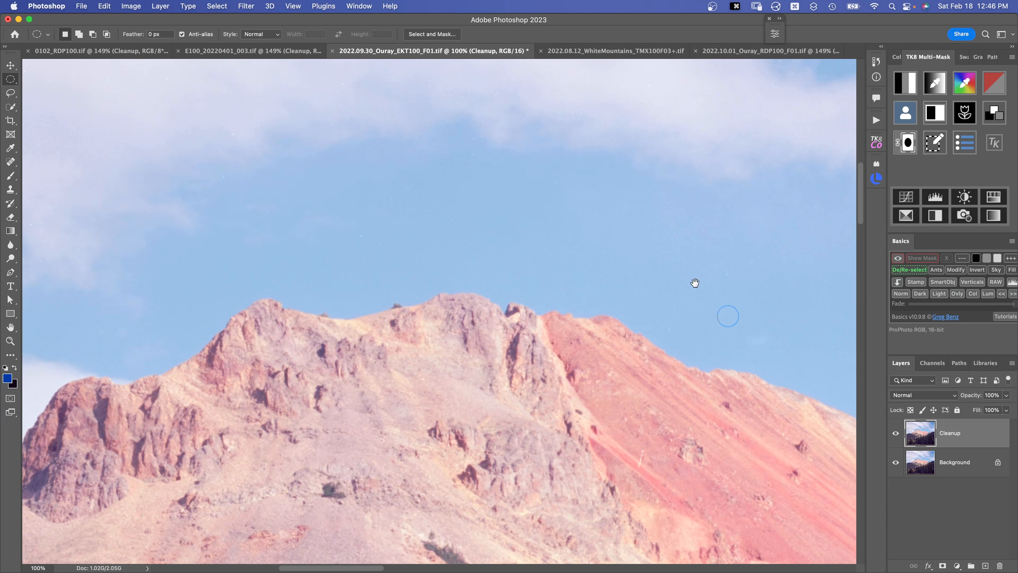
{"action": "key", "text": "super+F1"}
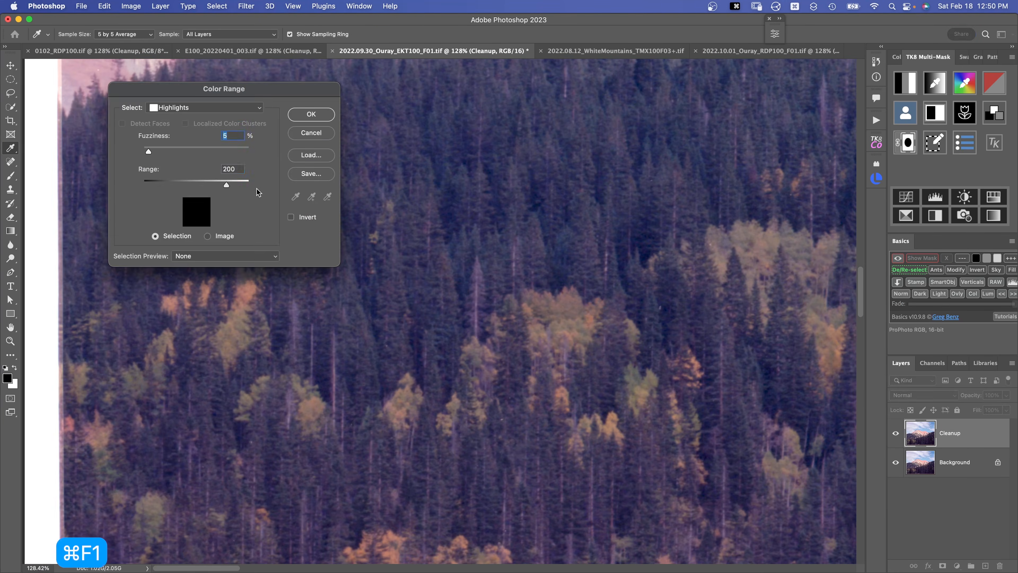
{"action": "left_click_drag", "start_coordinate": [196, 185], "coordinate": [175, 187]}
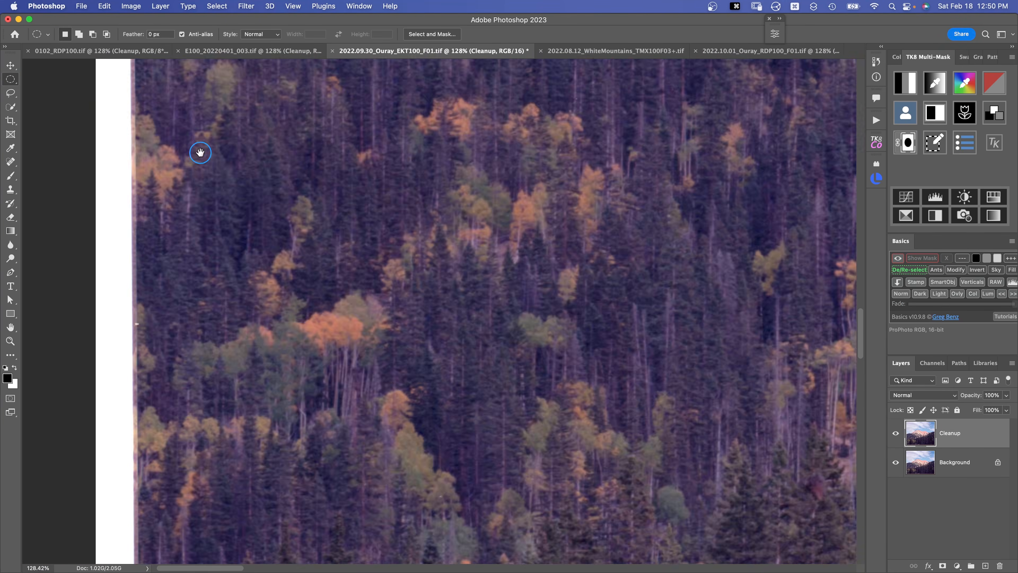
{"action": "left_click_drag", "start_coordinate": [489, 260], "coordinate": [560, 357]}
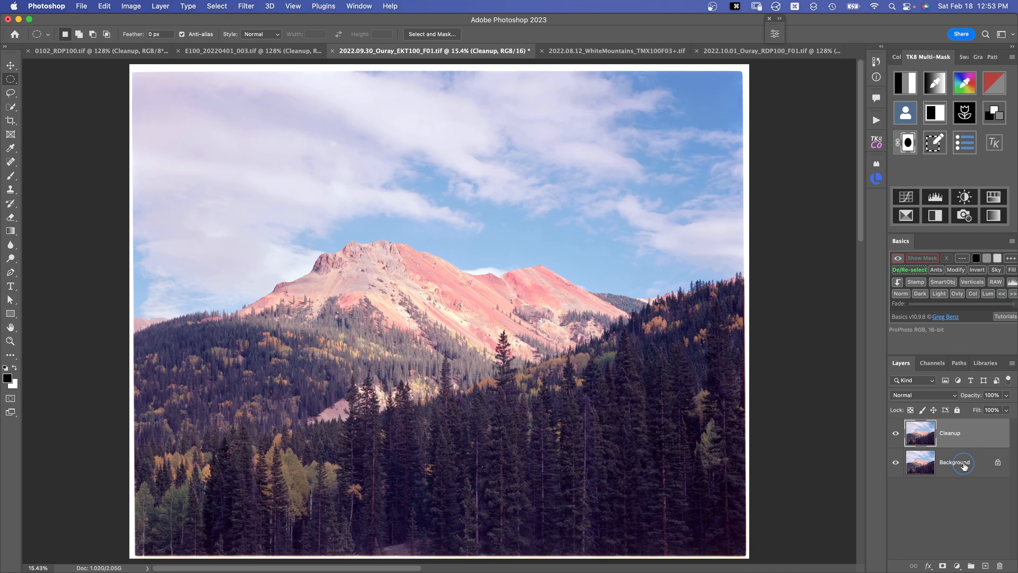
Open the Background layer's context commands and choose one of them
{"action": "right_click", "coordinate": [963, 463]}
{"action": "left_click", "coordinate": [922, 537]}
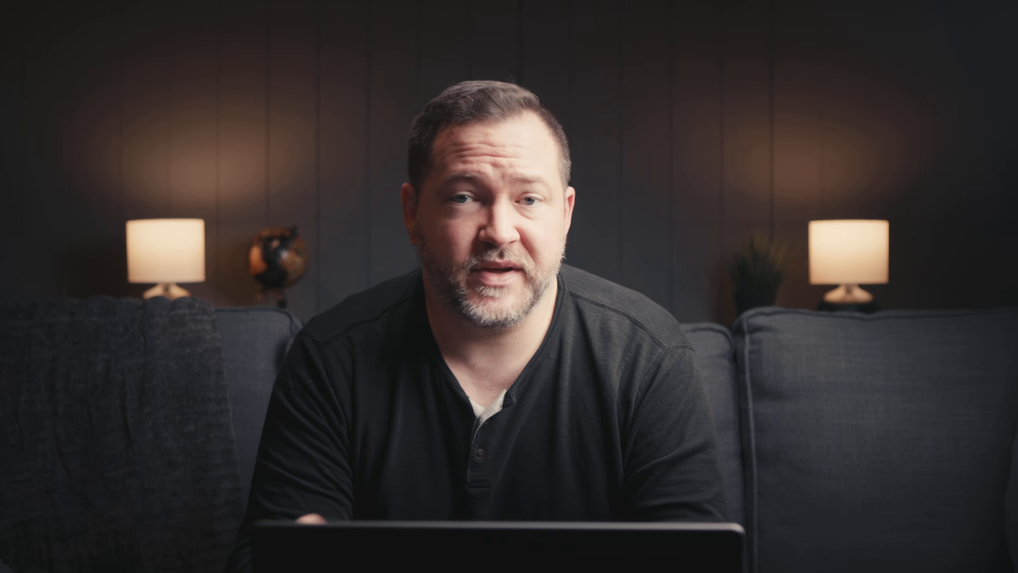